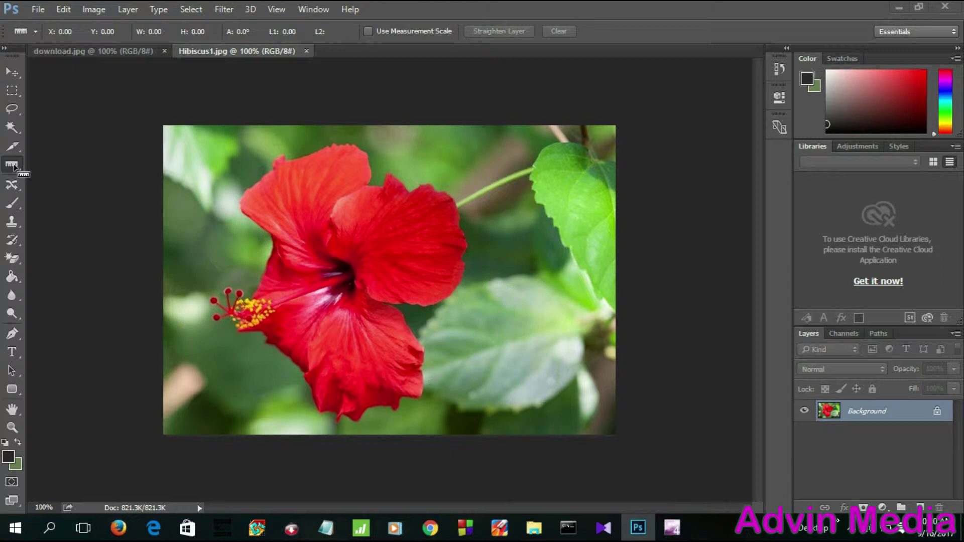
# Activate the Ruler tool from the Eyedropper group and turn on View > Rulers for Hibiscus1.jpg.
pyautogui.rightClick(14, 165)
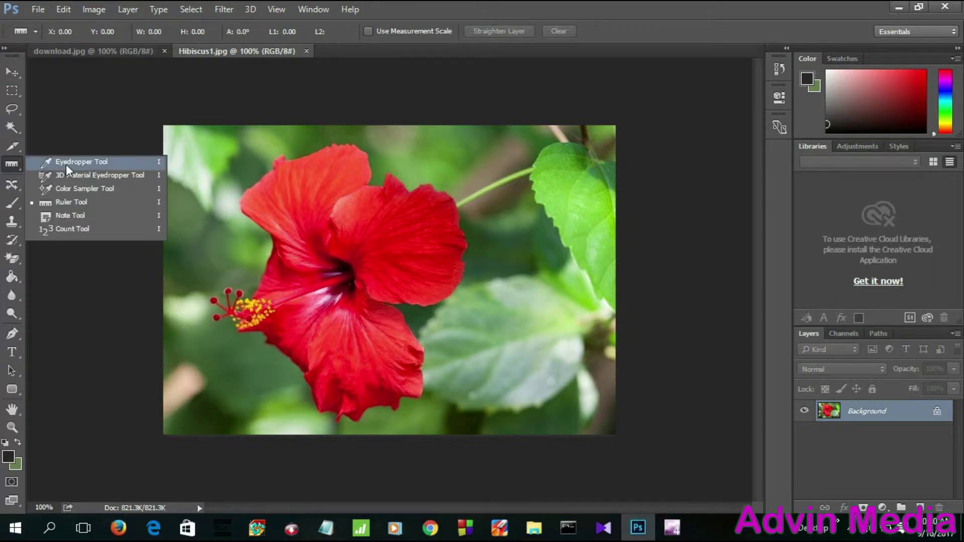
pyautogui.click(71, 201)
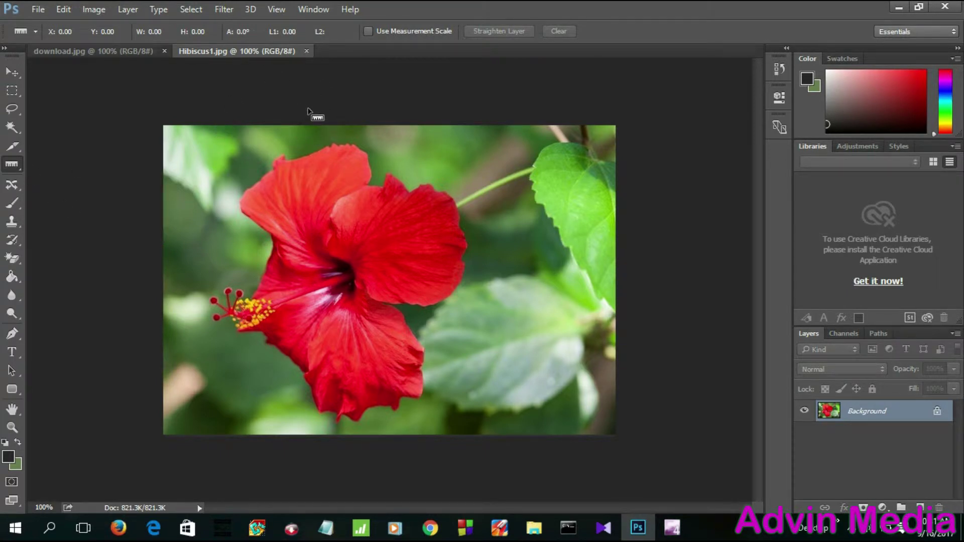
pyautogui.click(278, 9)
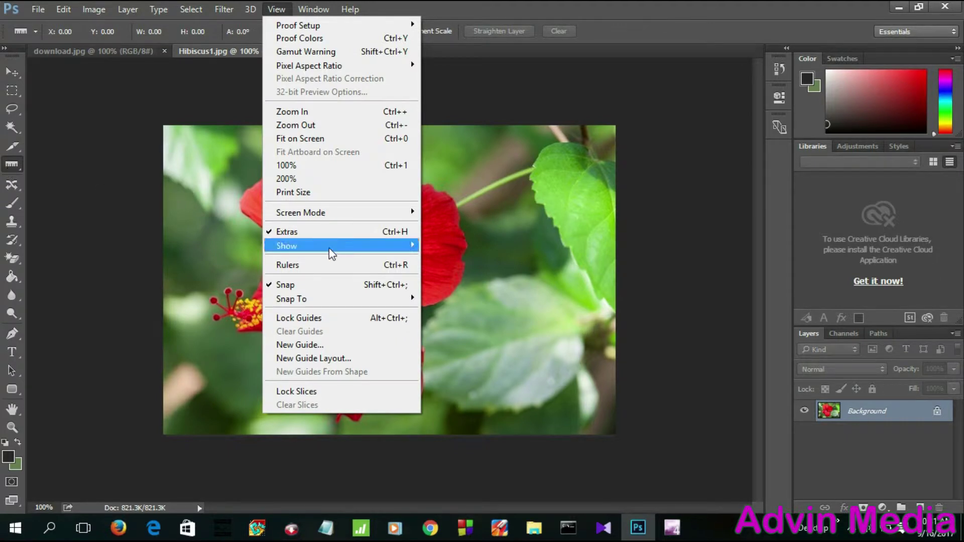
pyautogui.click(322, 265)
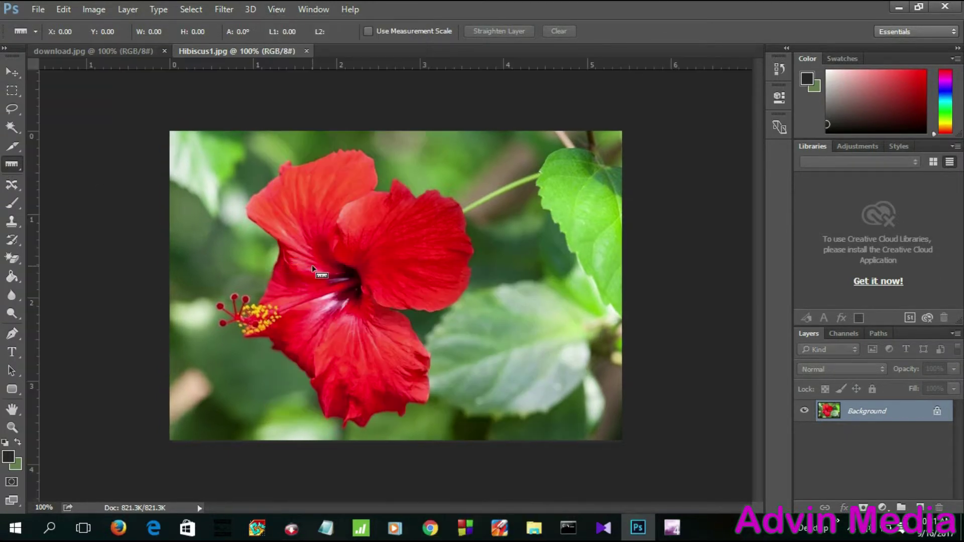
# Try inches for the ruler units and tick Use Measurement Scale.
pyautogui.rightClick(372, 63)
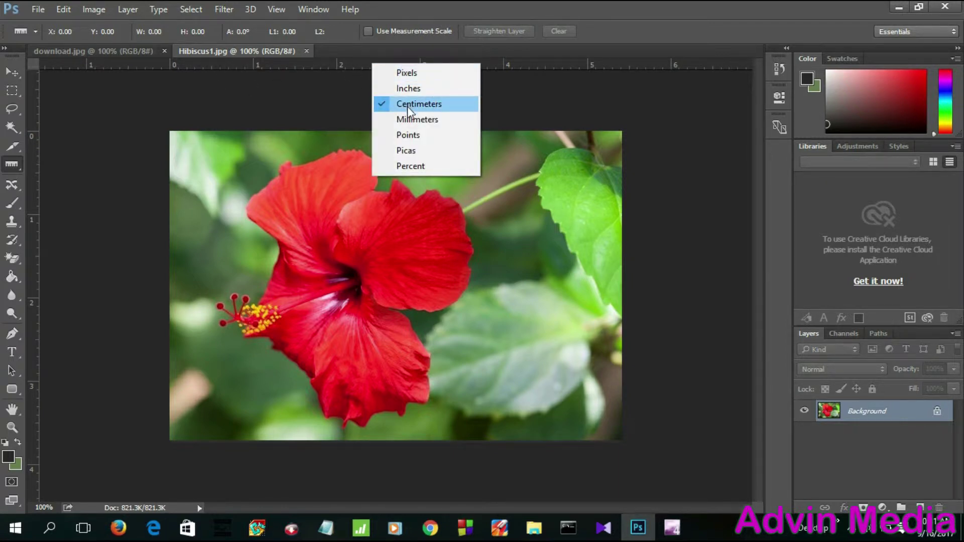
pyautogui.click(409, 89)
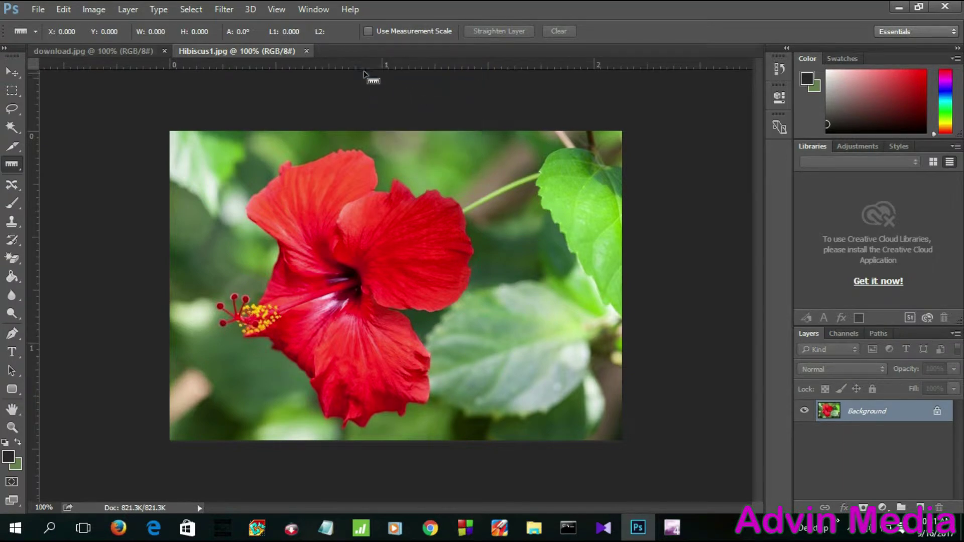
pyautogui.click(369, 31)
# Return the ruler units to centimeters.
pyautogui.rightClick(372, 64)
pyautogui.click(379, 102)
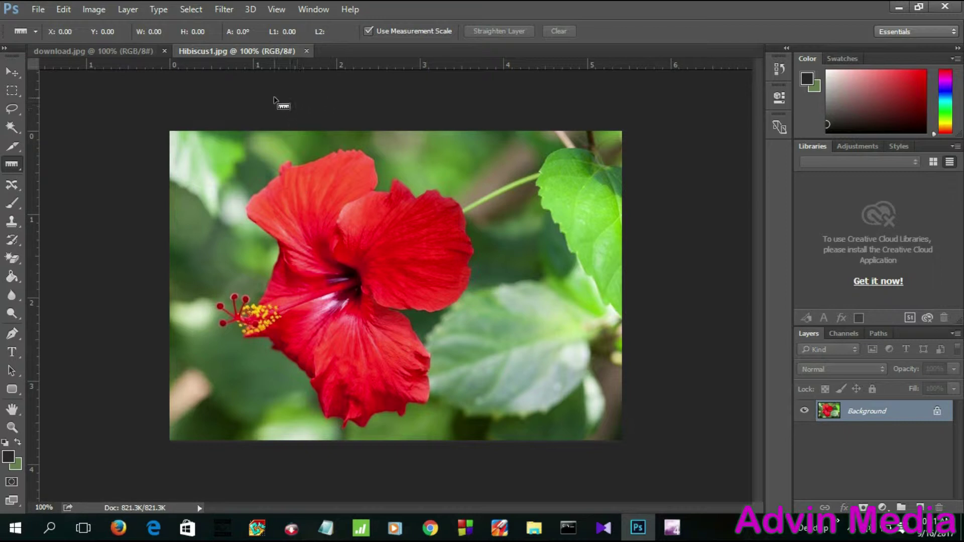
pyautogui.rightClick(370, 58)
pyautogui.rightClick(353, 66)
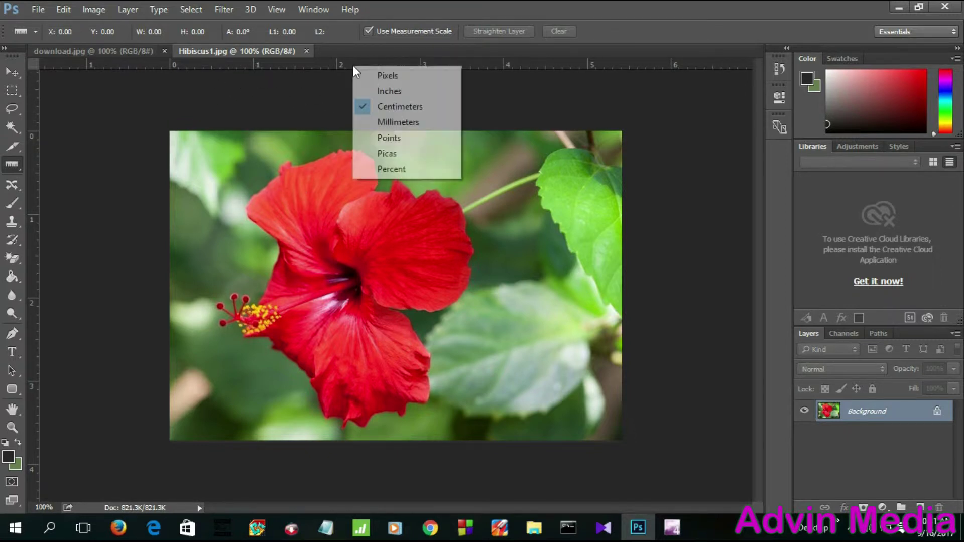
pyautogui.click(251, 67)
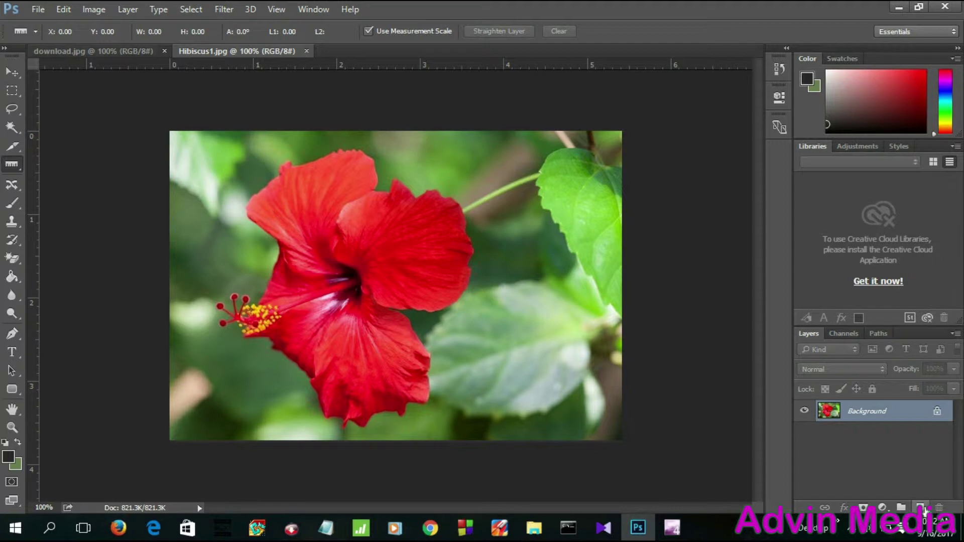
pyautogui.click(121, 13)
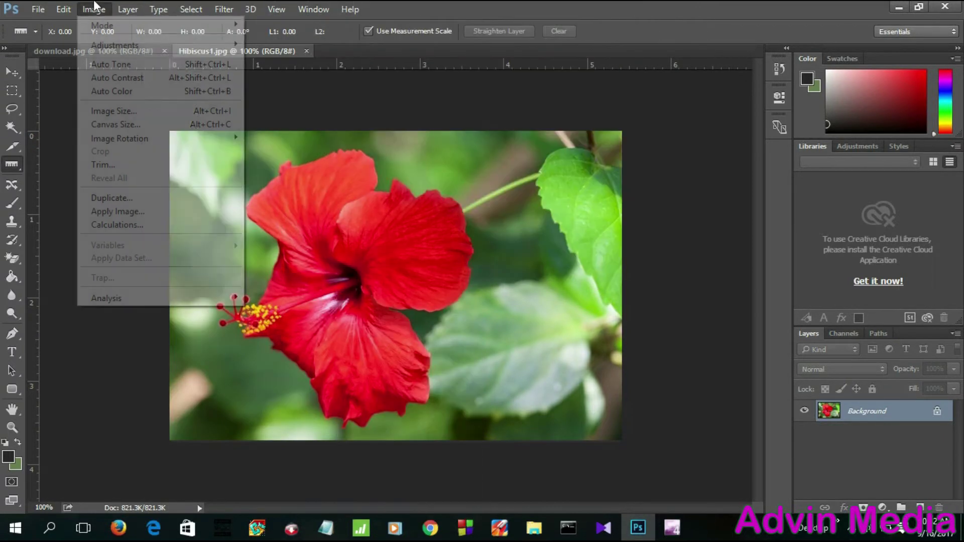
pyautogui.moveTo(226, 9)
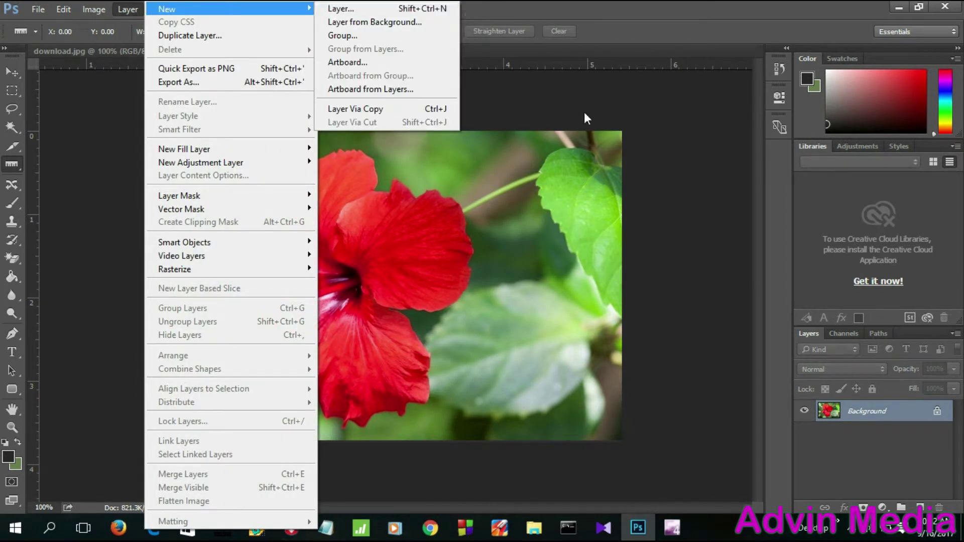
# Add Layer 1 and place guides at 0 and 1 cm both horizontally and vertically.
pyautogui.click(920, 504)
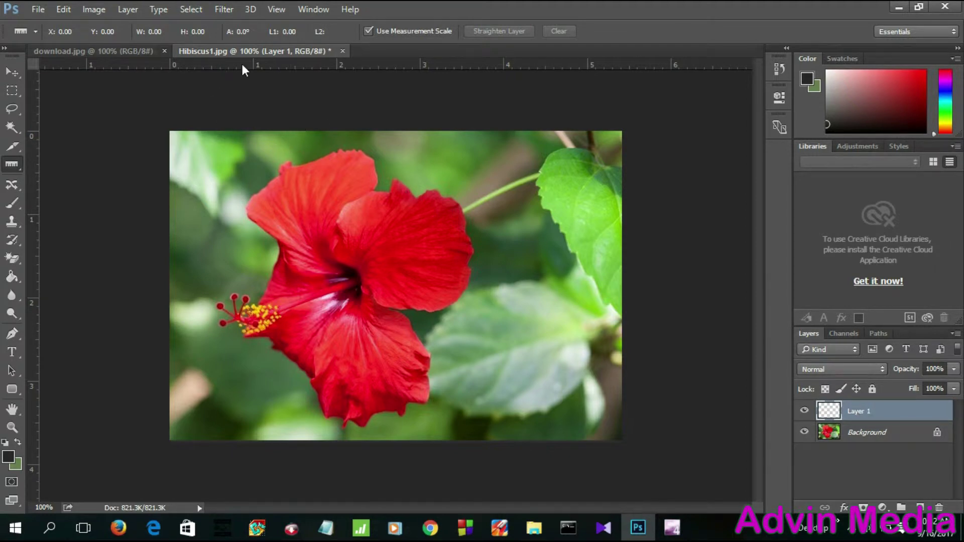
pyautogui.moveTo(242, 64); pyautogui.dragTo(248, 130)
pyautogui.moveTo(303, 62); pyautogui.dragTo(327, 215)
pyautogui.moveTo(33, 185)
pyautogui.mouseDown()
pyautogui.moveTo(290, 172)
pyautogui.moveTo(253, 170)
pyautogui.mouseUp()
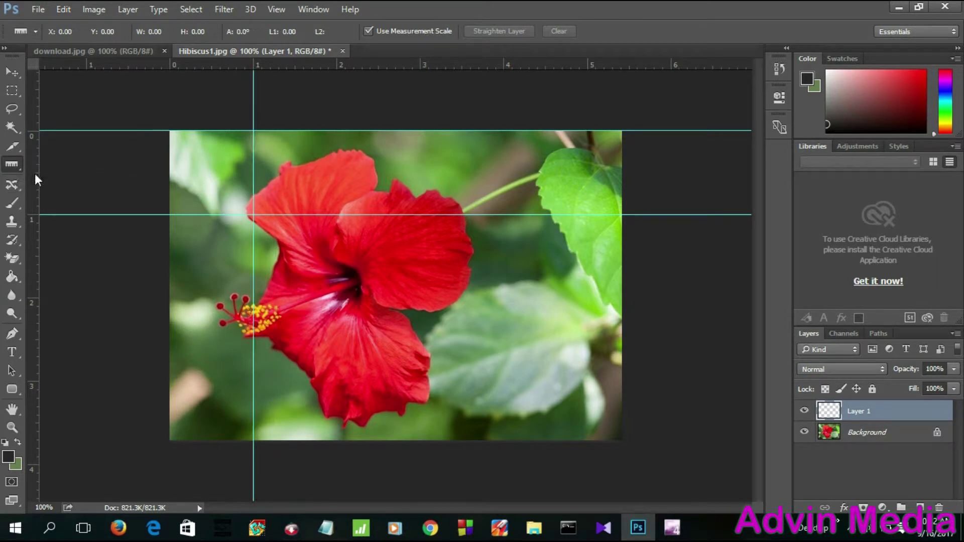
pyautogui.moveTo(33, 173); pyautogui.dragTo(169, 135)
pyautogui.press('m')
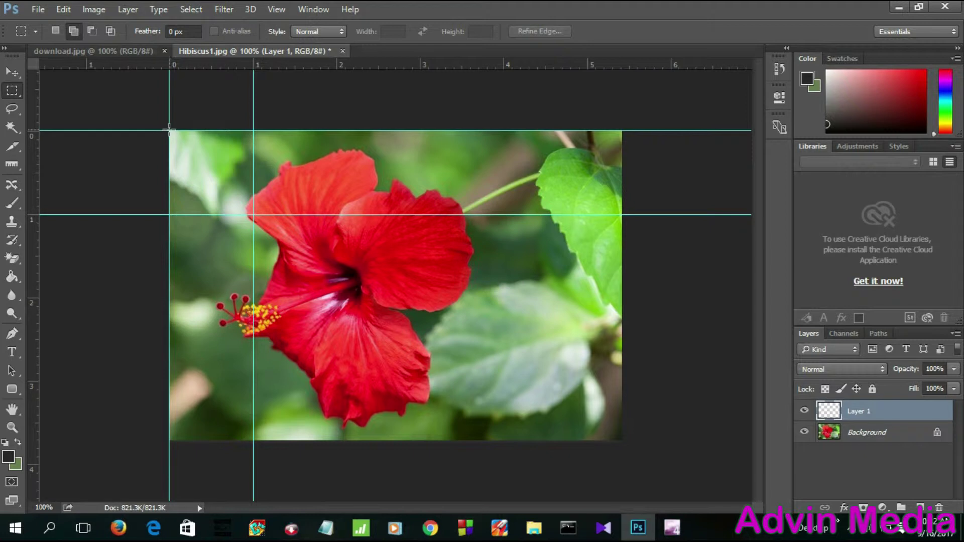
# Marquee the 1 cm guide square and fill it using the Paint Bucket's current colour.
pyautogui.moveTo(173, 133); pyautogui.dragTo(256, 217)
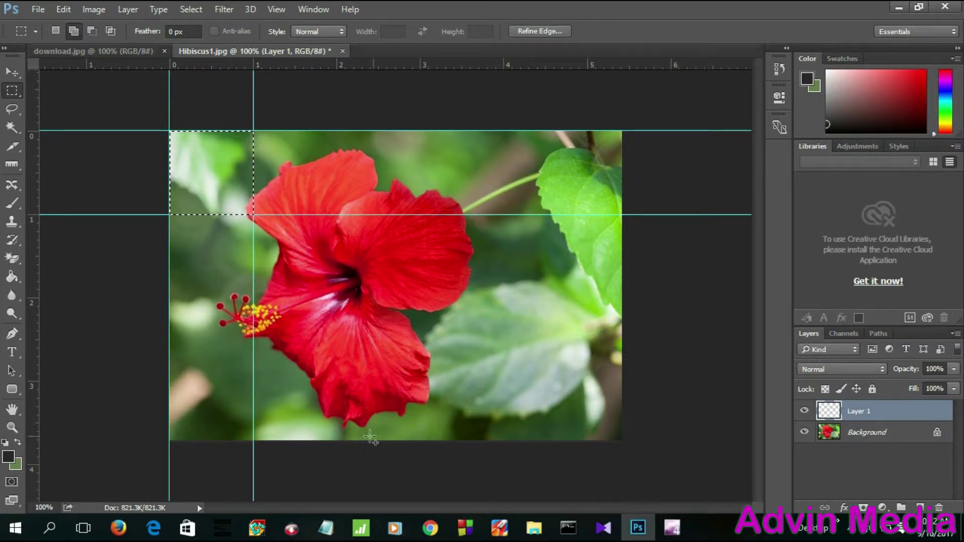
pyautogui.click(13, 276)
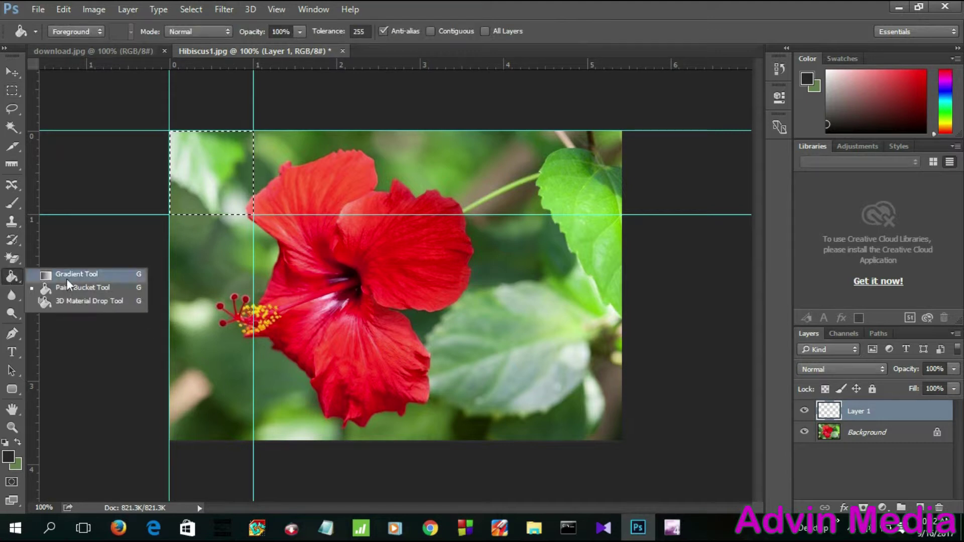
pyautogui.click(68, 278)
pyautogui.click(12, 276)
pyautogui.click(79, 289)
pyautogui.click(213, 142)
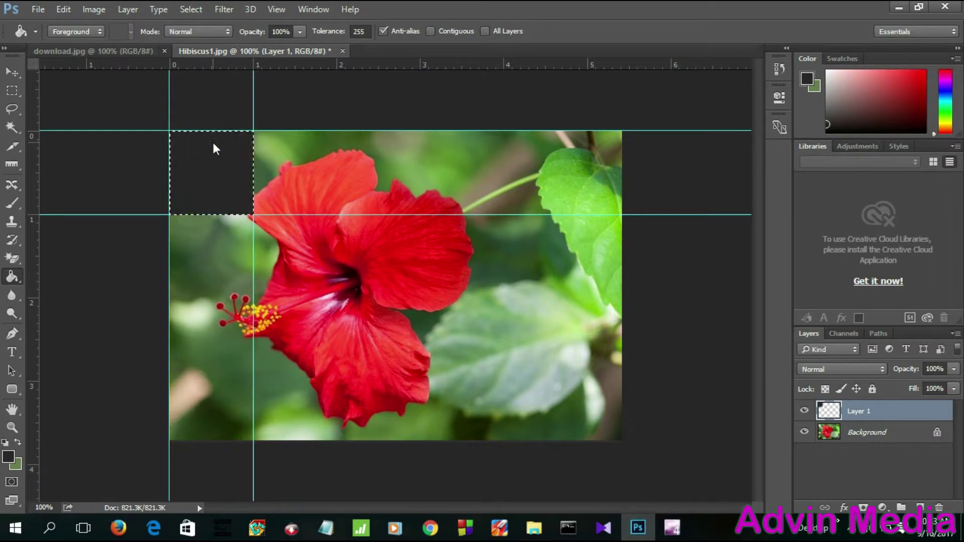
# Set the foreground to #bed811, refill the square yellow-green, and deselect.
pyautogui.click(8, 456)
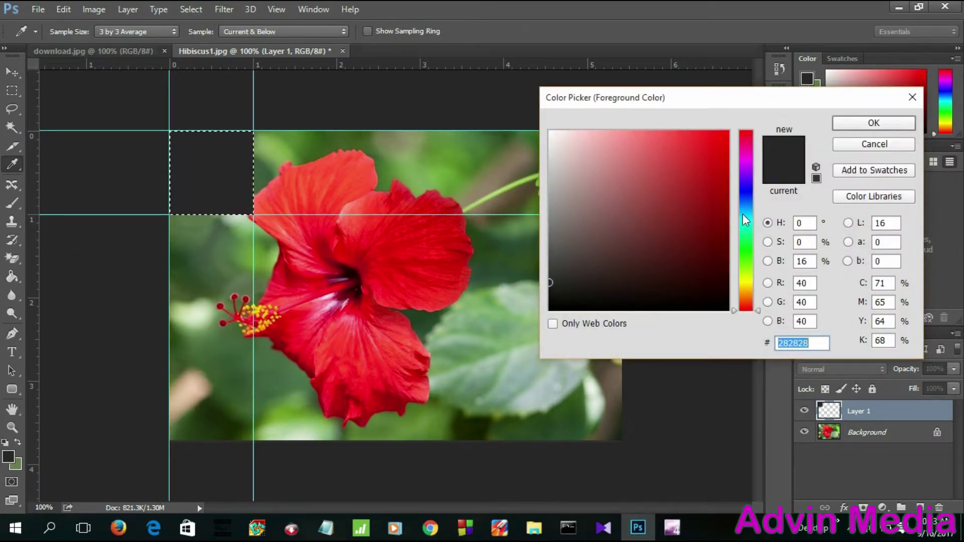
pyautogui.click(746, 254)
pyautogui.click(747, 281)
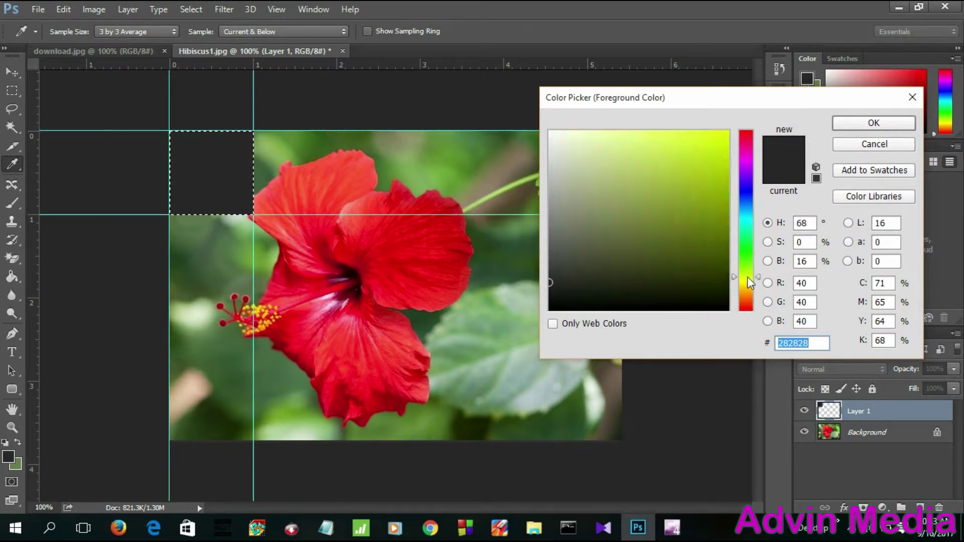
pyautogui.write('bed811')
pyautogui.click(873, 123)
pyautogui.press('g')
pyautogui.click(200, 174)
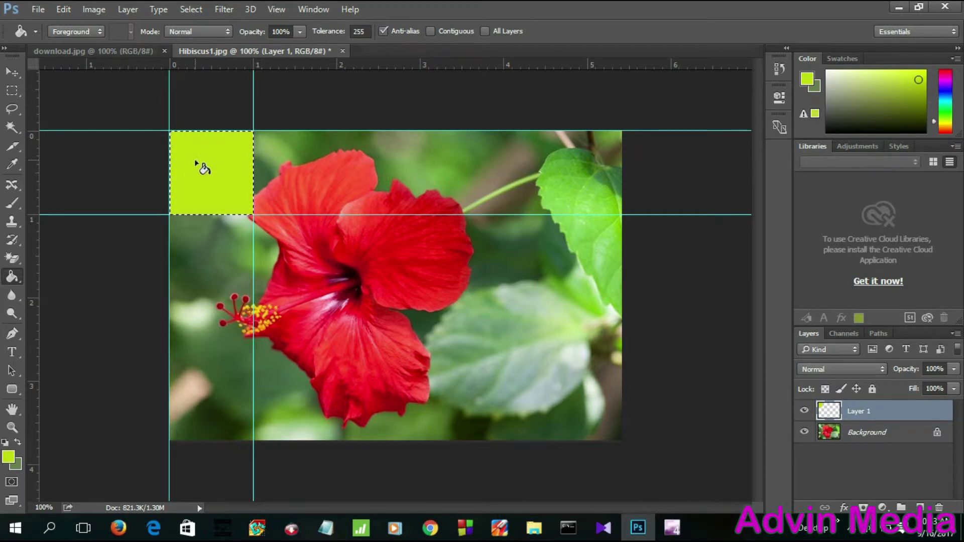
pyautogui.hotkey('ctrl', 'd')
pyautogui.click(14, 78)
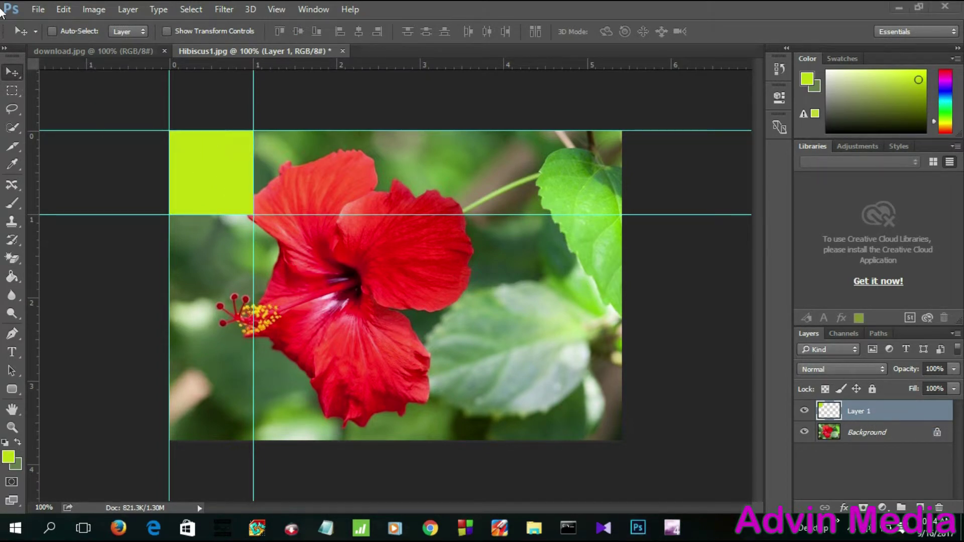
# Select the yellow-green square with the Magic Wand and copy it.
pyautogui.click(38, 9)
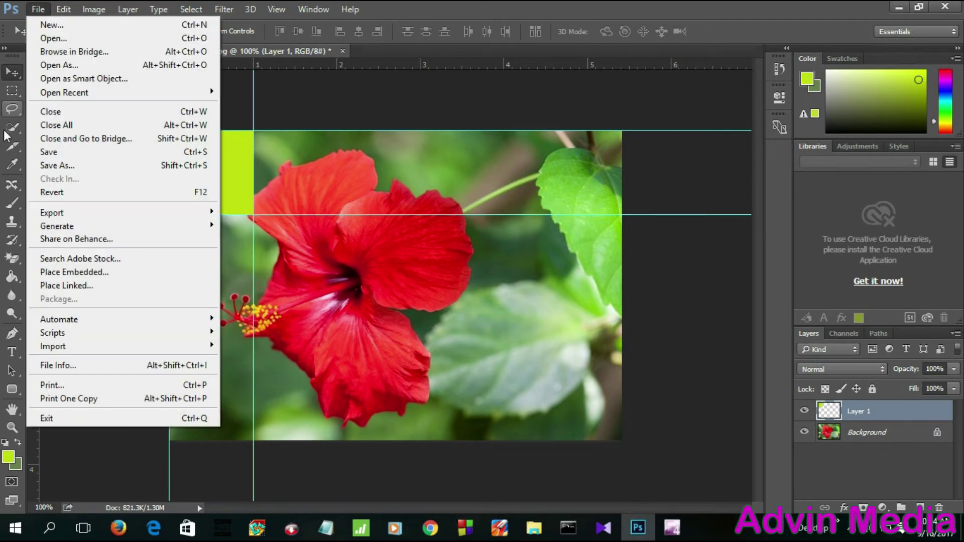
pyautogui.click(16, 132)
pyautogui.rightClick(15, 129)
pyautogui.click(67, 141)
pyautogui.click(242, 160)
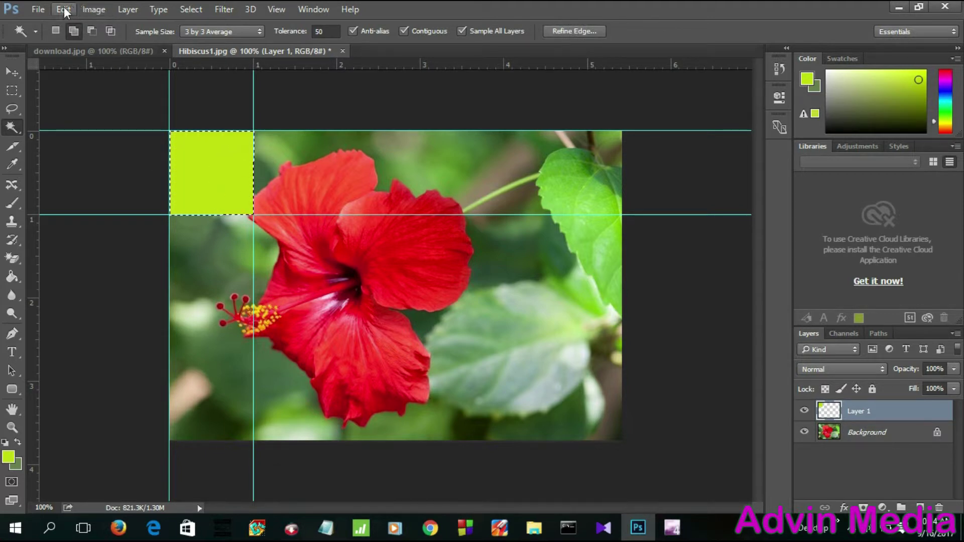
pyautogui.click(64, 10)
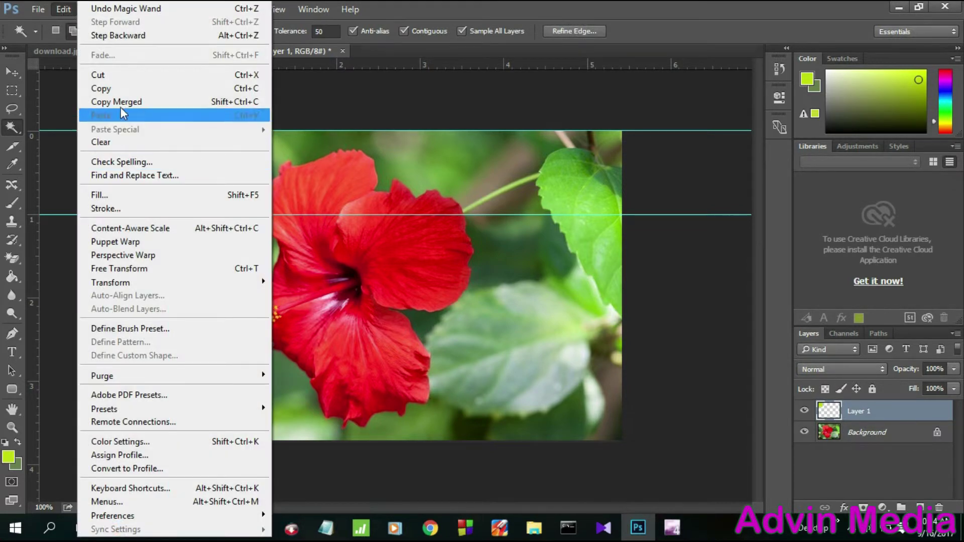
pyautogui.click(120, 90)
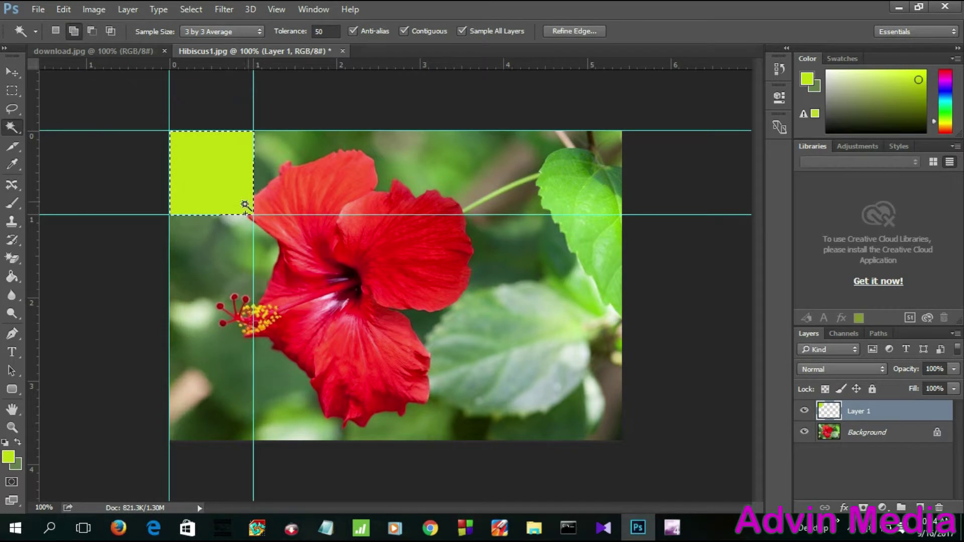
# Paste square copies onto new layers, moving them to the flower's centre and lower right.
pyautogui.click(5, 75)
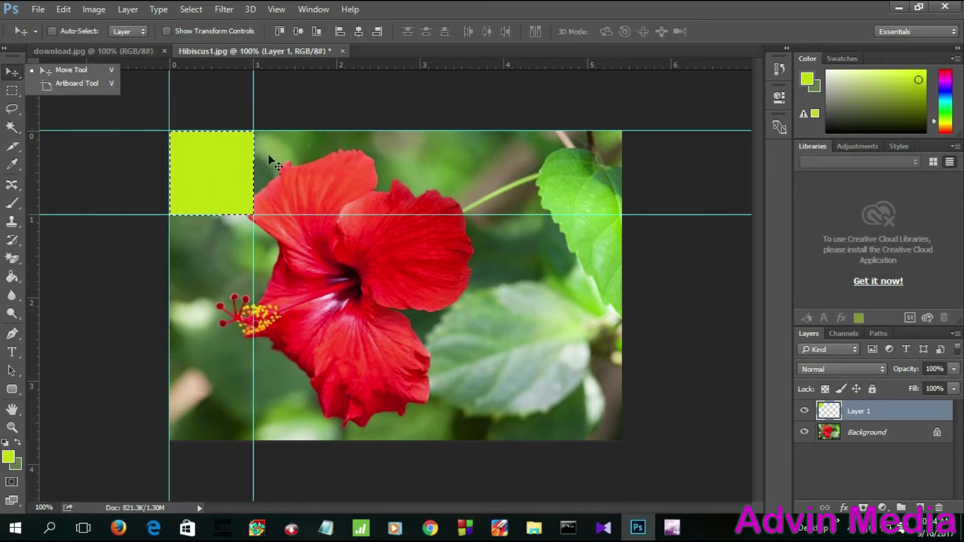
pyautogui.click(101, 72)
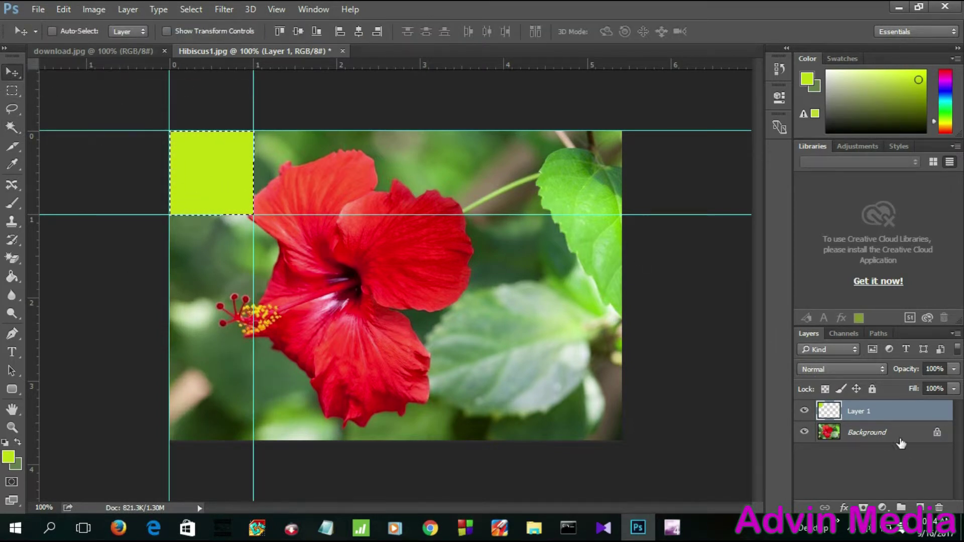
pyautogui.hotkey('ctrl', 'v')
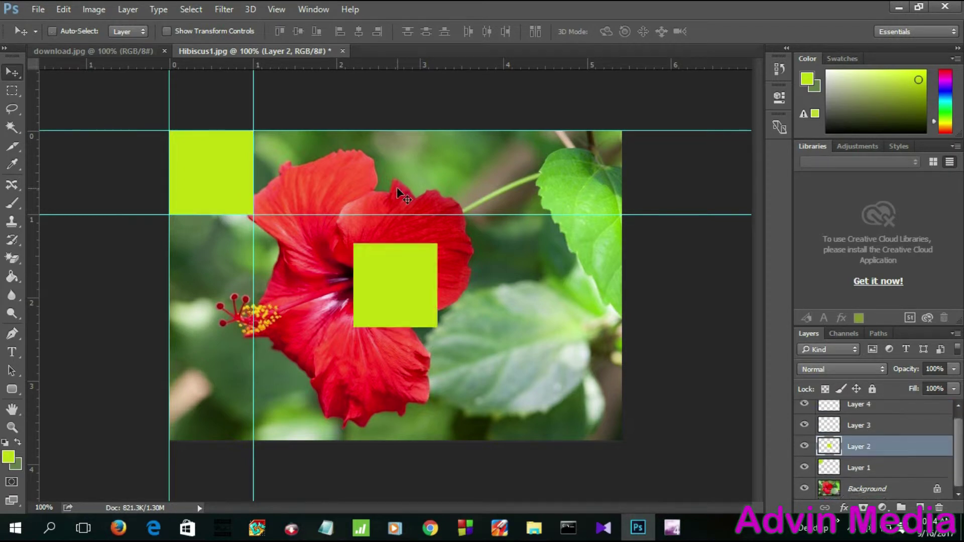
pyautogui.moveTo(390, 299); pyautogui.dragTo(393, 299)
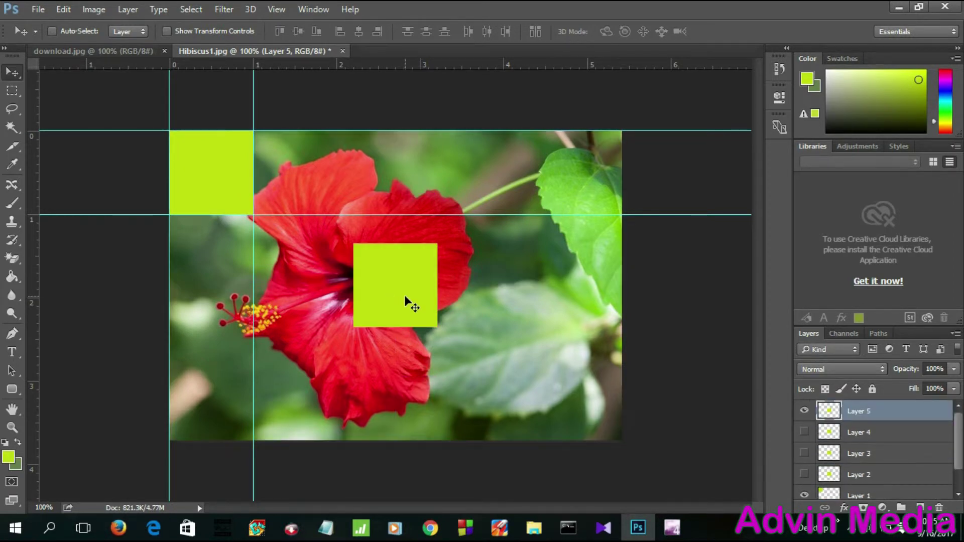
pyautogui.hotkey('ctrl', 'v')
pyautogui.moveTo(507, 321); pyautogui.dragTo(675, 377)
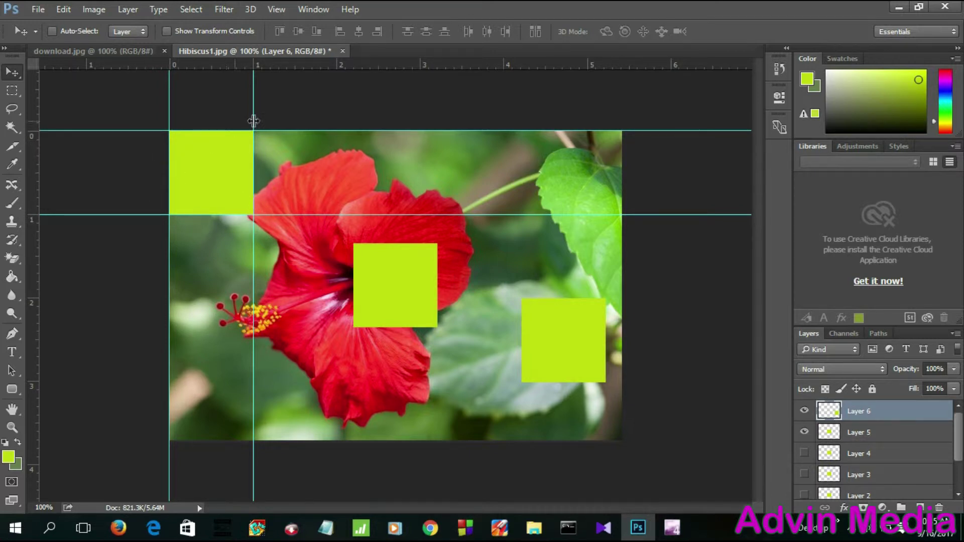
# With Layer 6 selected, drag the horizontal and vertical guides back onto the rulers.
pyautogui.click(835, 431)
pyautogui.click(834, 413)
pyautogui.moveTo(278, 130); pyautogui.dragTo(286, 58)
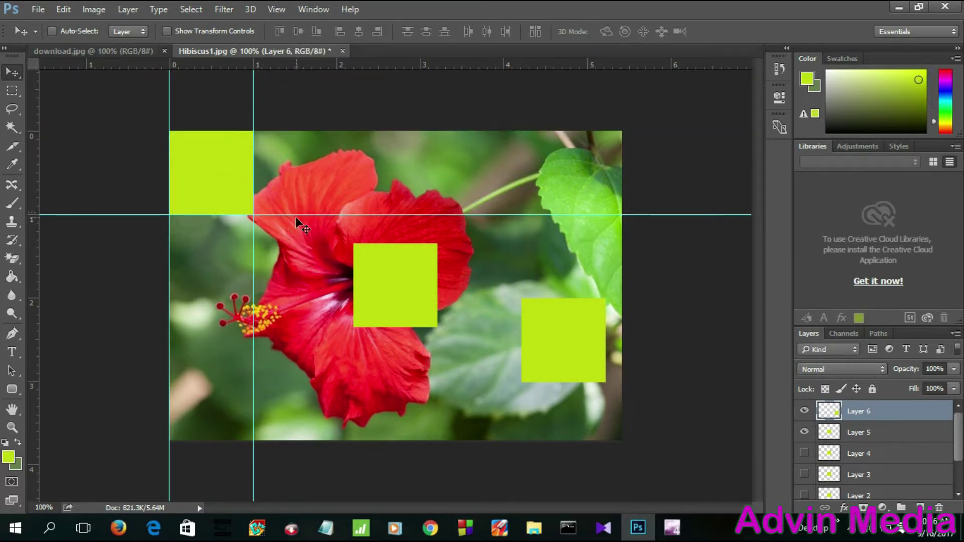
pyautogui.moveTo(296, 215); pyautogui.dragTo(8, 123)
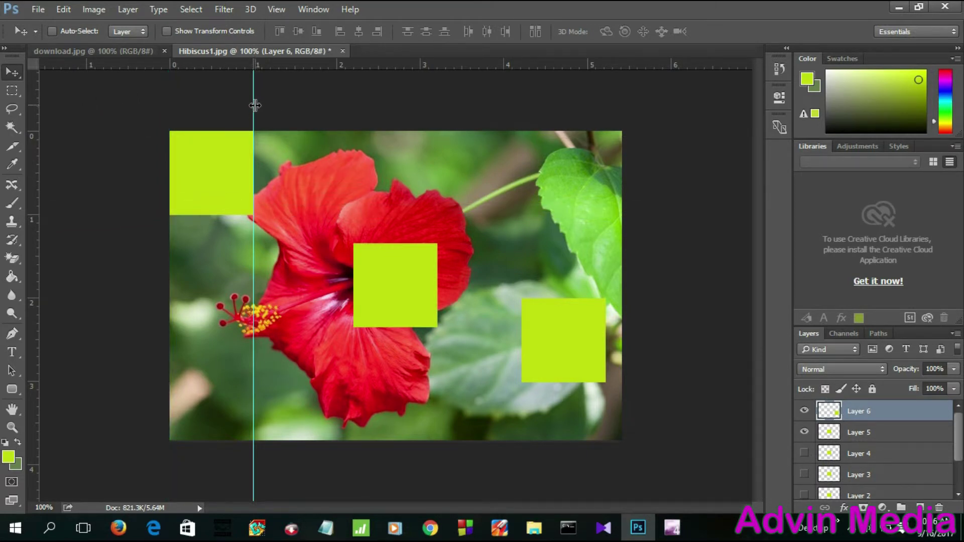
pyautogui.moveTo(252, 104); pyautogui.dragTo(15, 107)
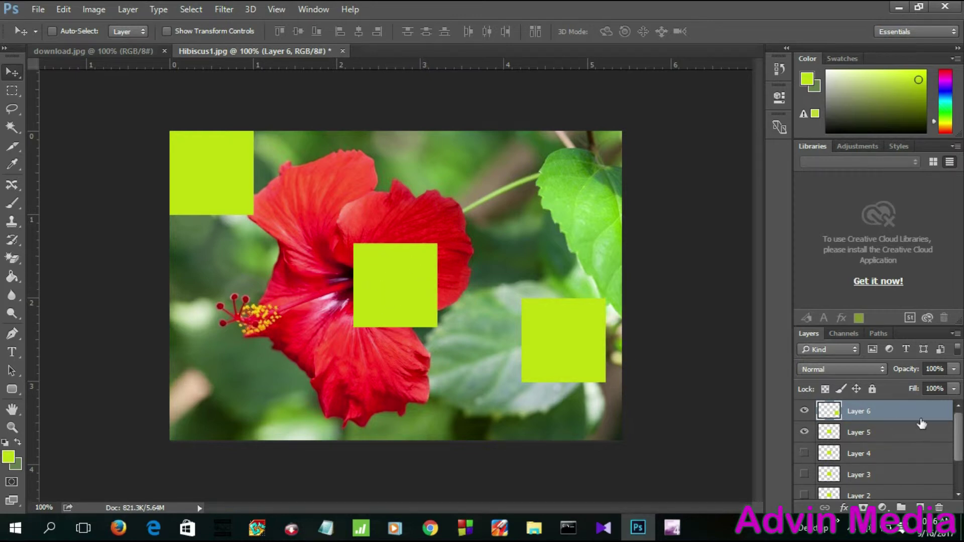
# Fill Layer 6's lower-right square with bright green (16d811) using the Paint Bucket.
pyautogui.rightClick(574, 329)
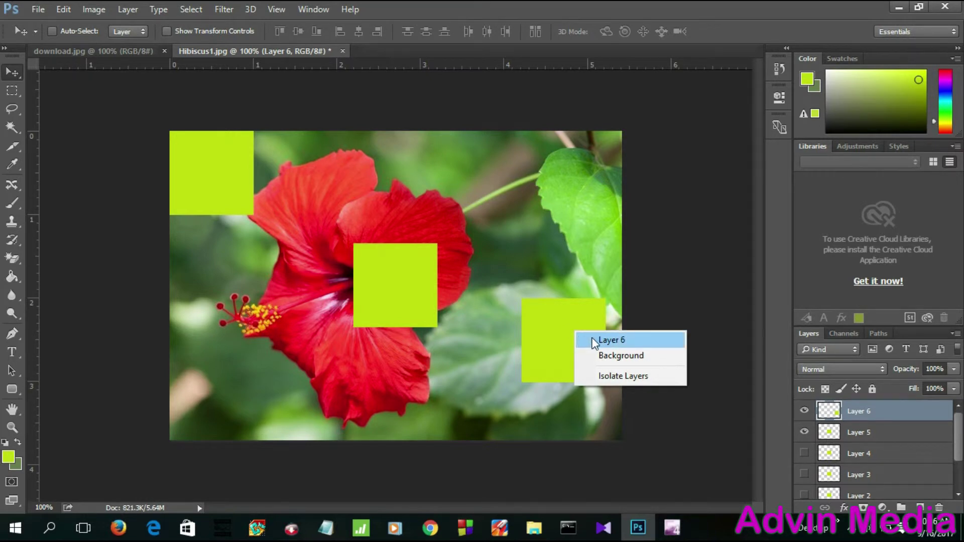
pyautogui.click(593, 342)
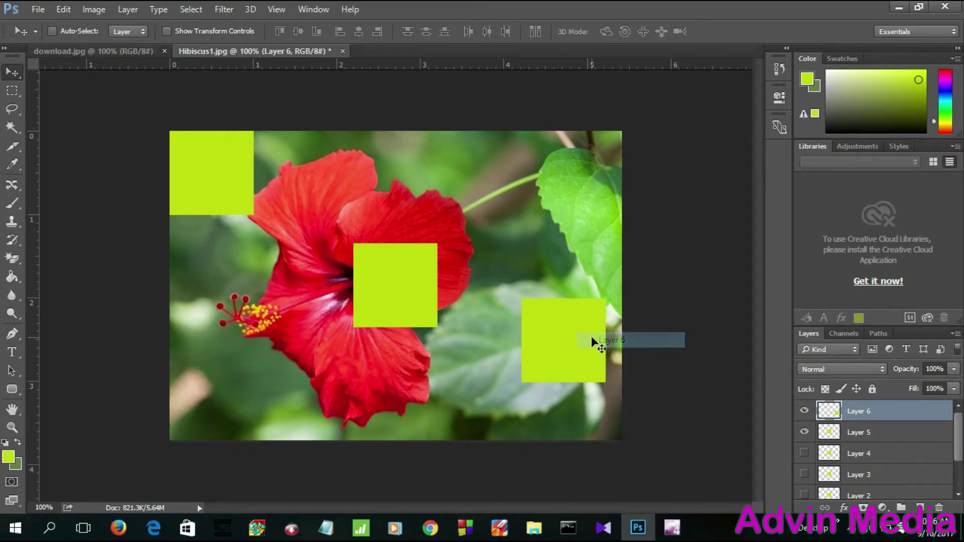
pyautogui.rightClick(12, 276)
pyautogui.click(77, 289)
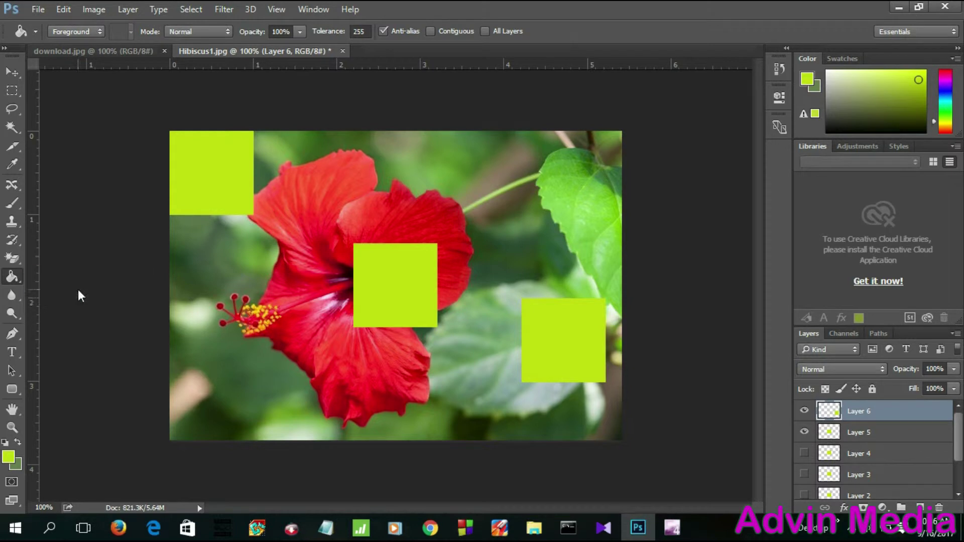
pyautogui.click(9, 457)
pyautogui.click(746, 253)
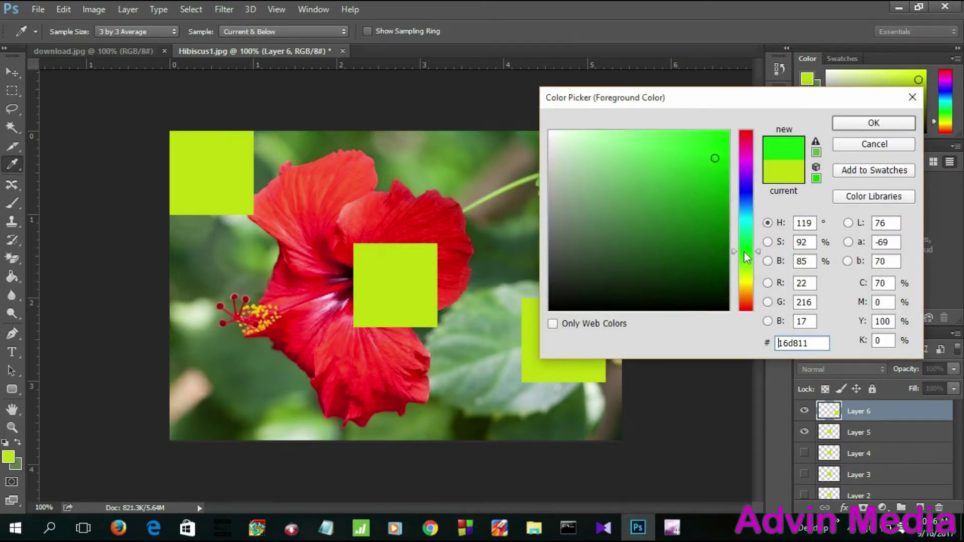
pyautogui.click(877, 121)
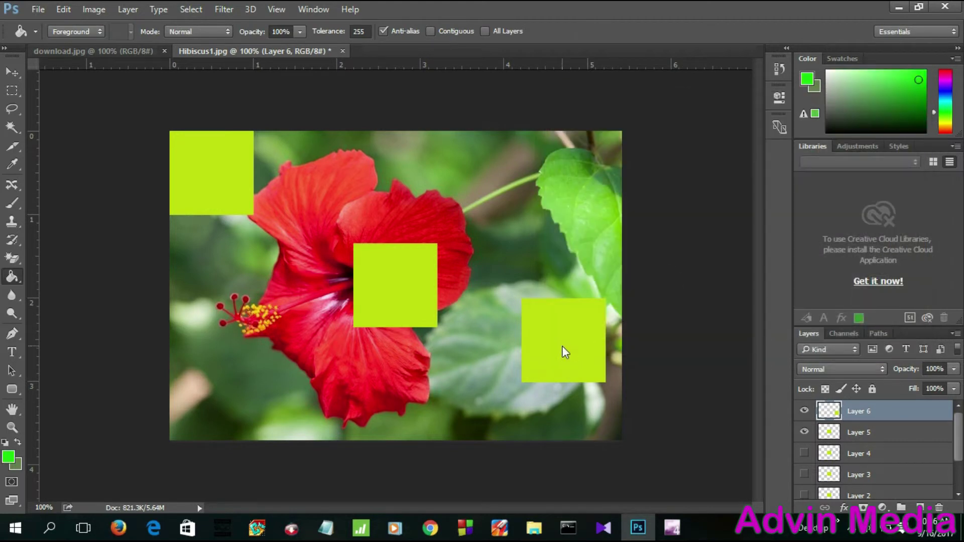
pyautogui.click(563, 346)
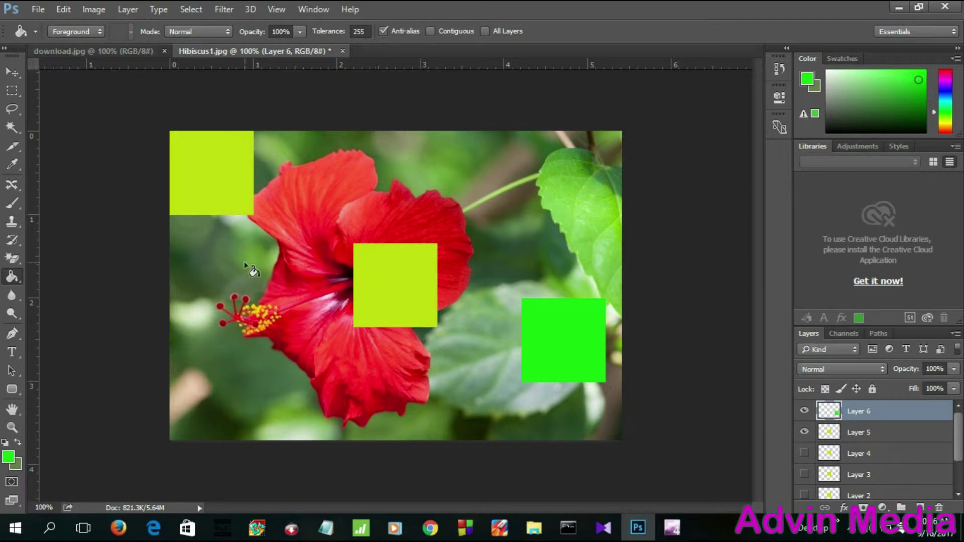
# Select Layer 5 and fill the central square with blue (111fd8).
pyautogui.click(17, 72)
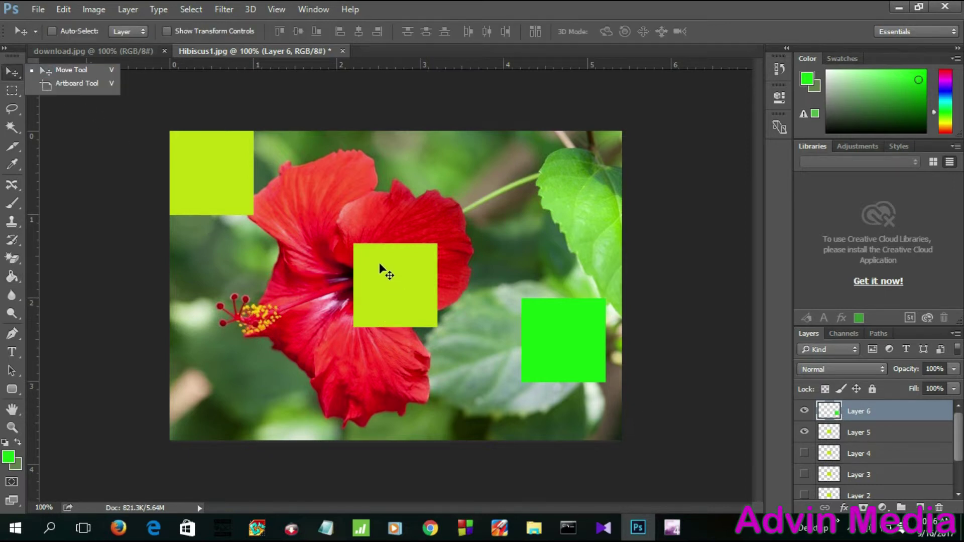
pyautogui.rightClick(378, 263)
pyautogui.click(407, 274)
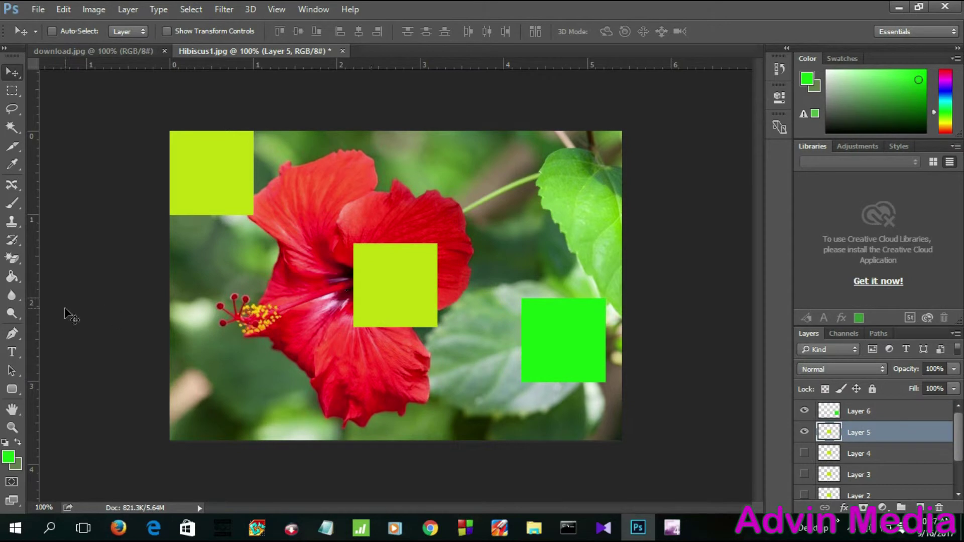
pyautogui.click(10, 459)
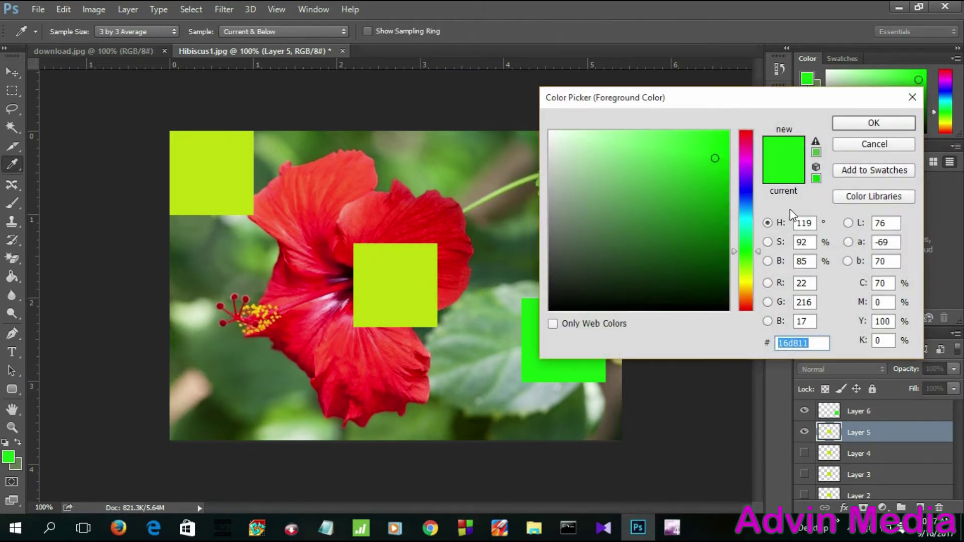
pyautogui.click(750, 196)
pyautogui.click(895, 126)
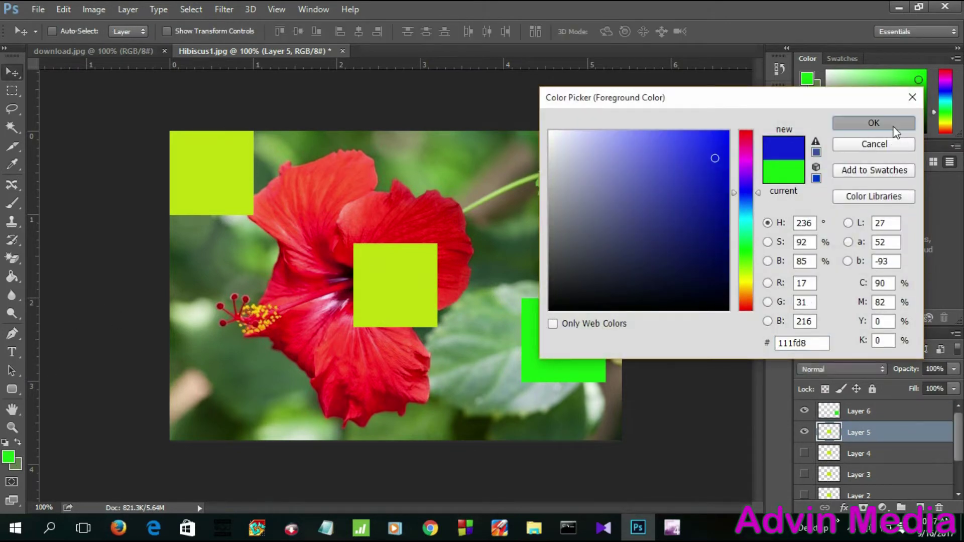
pyautogui.click(9, 294)
pyautogui.click(12, 277)
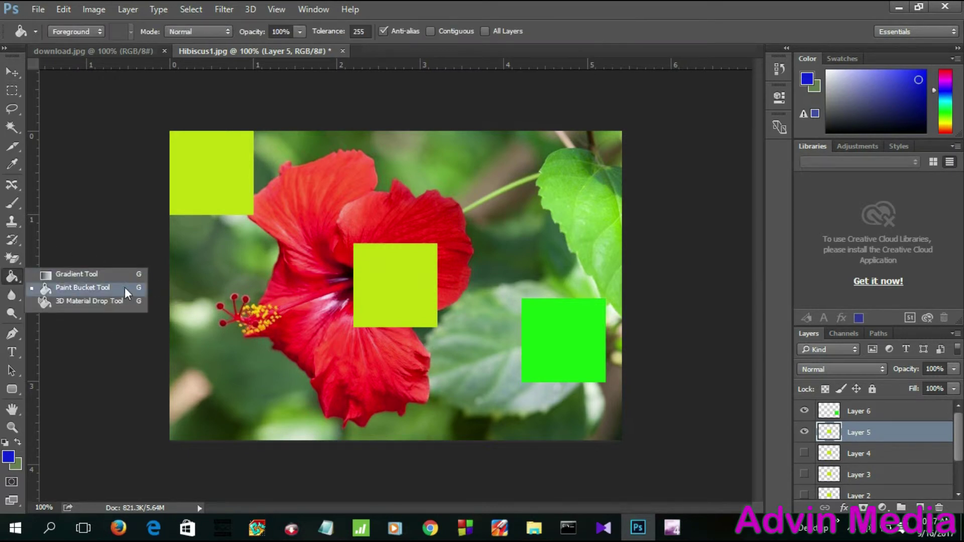
pyautogui.click(124, 288)
pyautogui.click(378, 264)
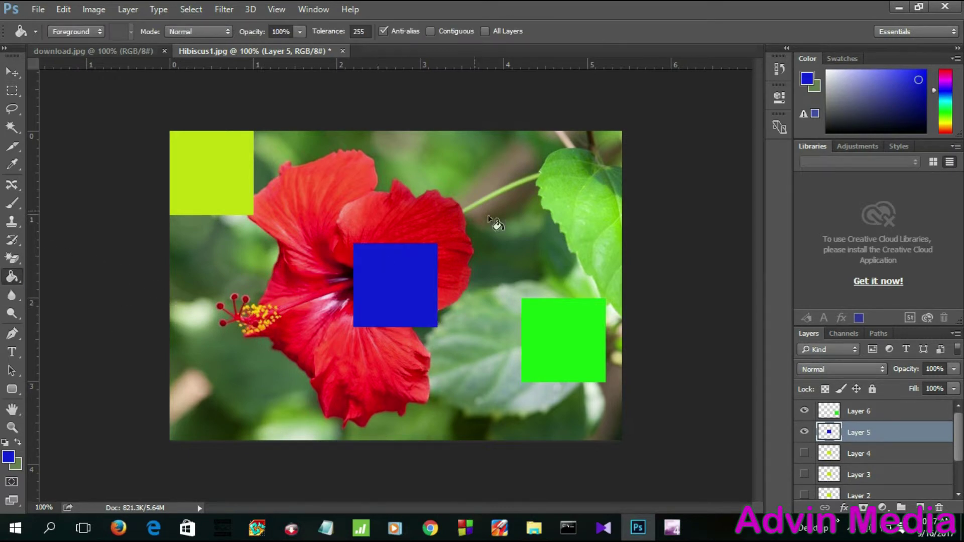
pyautogui.click(34, 10)
pyautogui.click(11, 74)
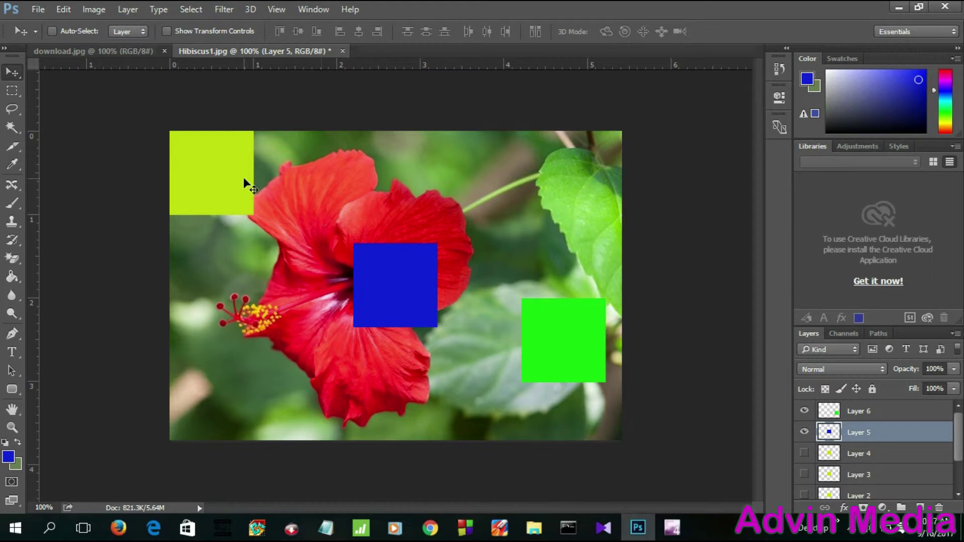
# Move the yellow-green square to the left middle, blue over the flower's top, green lower centre-right.
pyautogui.moveTo(222, 158); pyautogui.dragTo(223, 171)
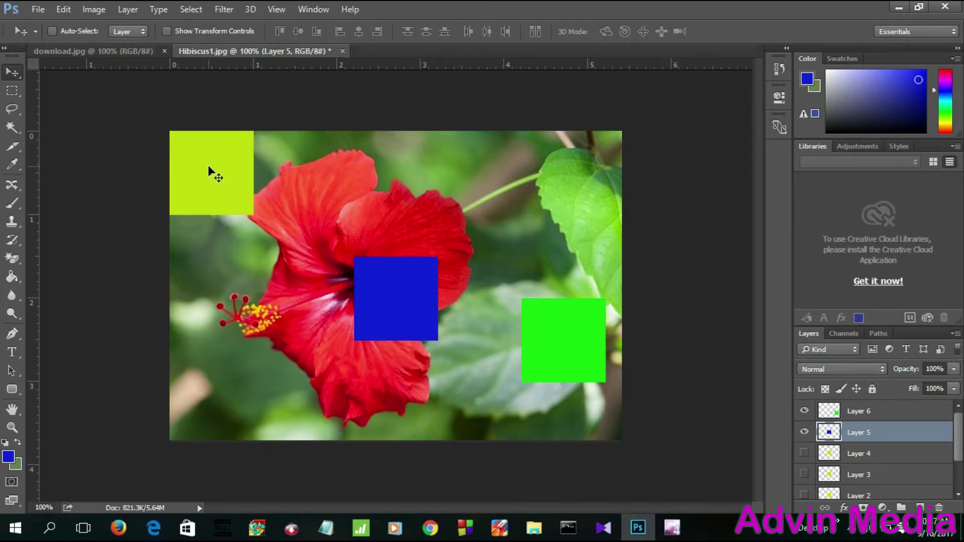
pyautogui.rightClick(209, 166)
pyautogui.click(223, 175)
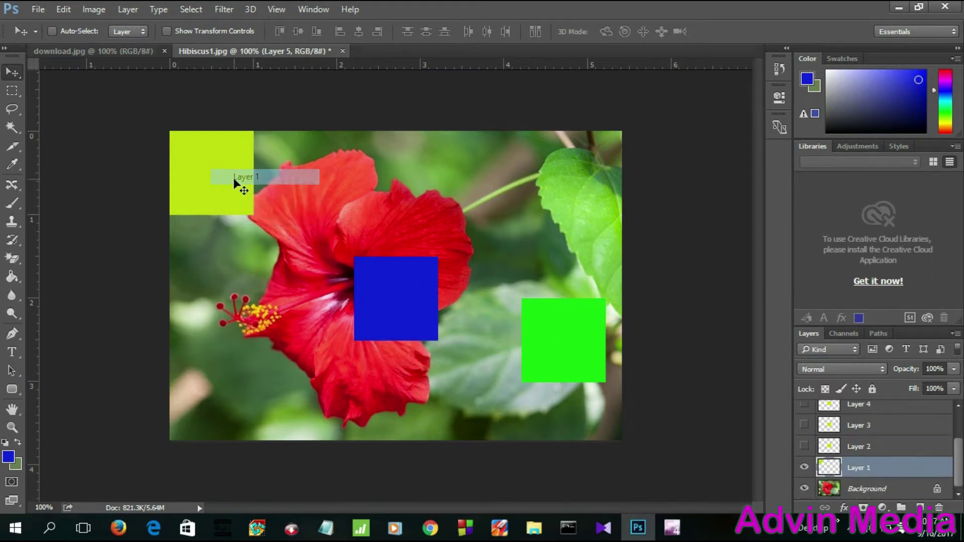
pyautogui.moveTo(219, 165); pyautogui.dragTo(222, 190)
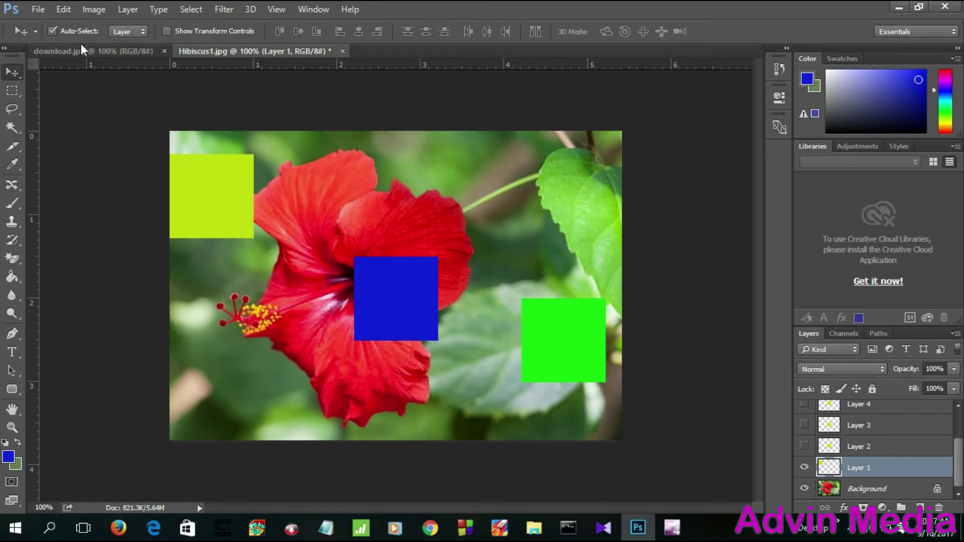
pyautogui.moveTo(203, 204); pyautogui.dragTo(221, 271)
pyautogui.moveTo(398, 323); pyautogui.dragTo(398, 246)
pyautogui.moveTo(553, 347); pyautogui.dragTo(482, 354)
pyautogui.click(52, 31)
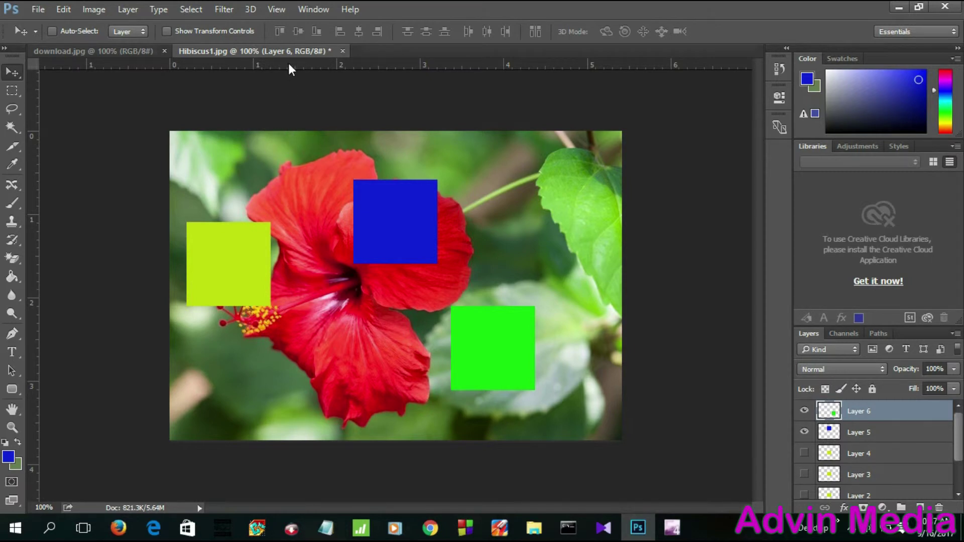
# Measure the yellow-green and blue squares' diagonals with the Ruler tool.
pyautogui.press('ctrl')
pyautogui.click(12, 164)
pyautogui.click(74, 202)
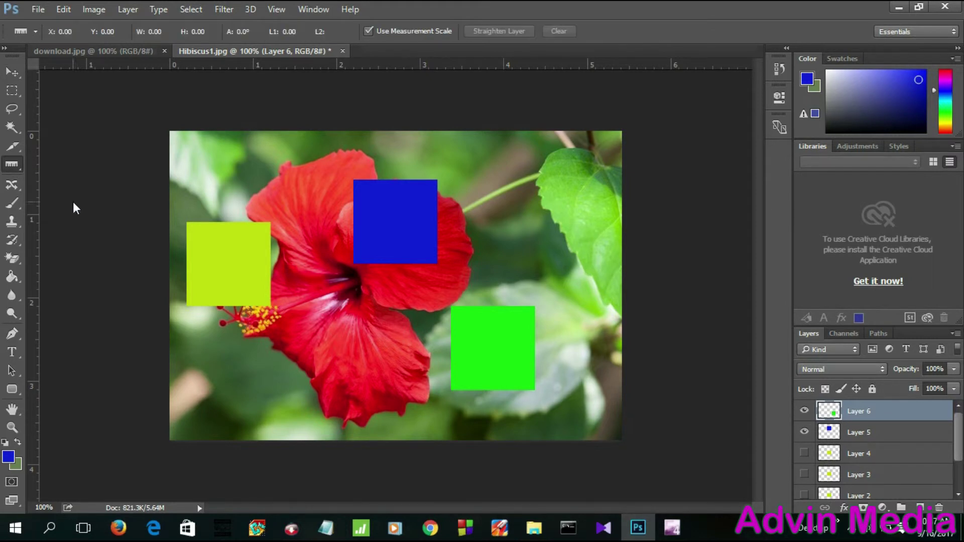
pyautogui.moveTo(187, 305); pyautogui.dragTo(269, 223)
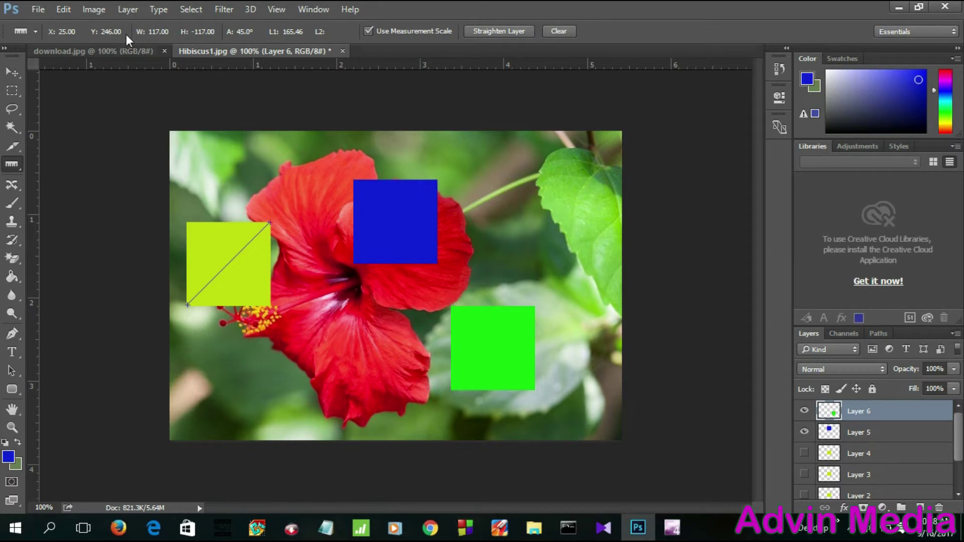
pyautogui.click(370, 30)
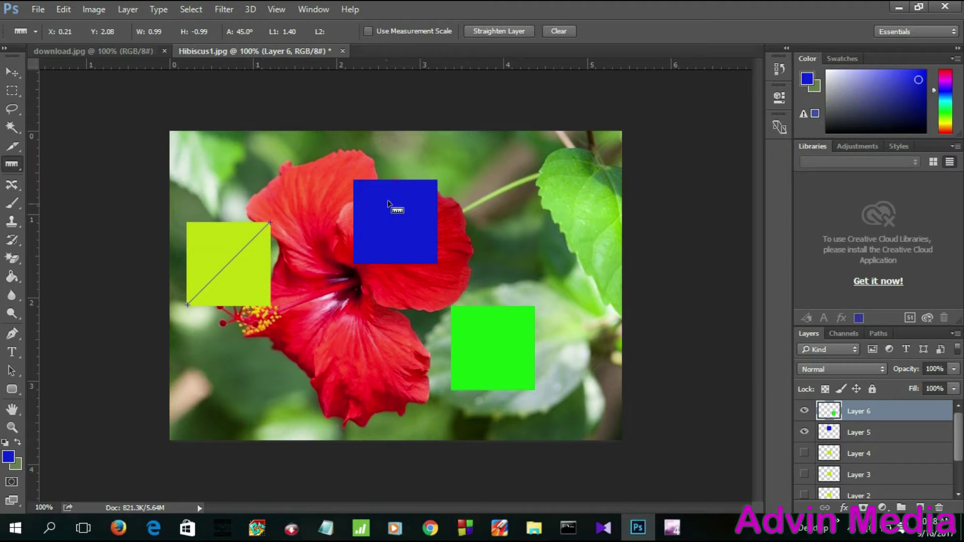
pyautogui.moveTo(354, 181); pyautogui.dragTo(435, 264)
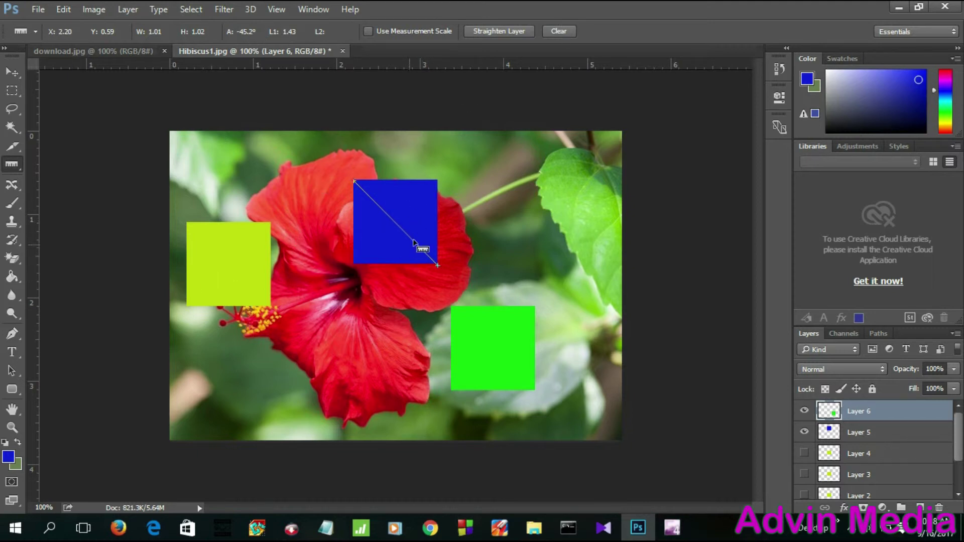
# Re-measure the yellow-green diagonal, straighten Layer 6 into a 45° diamond, then undo it.
pyautogui.click(557, 32)
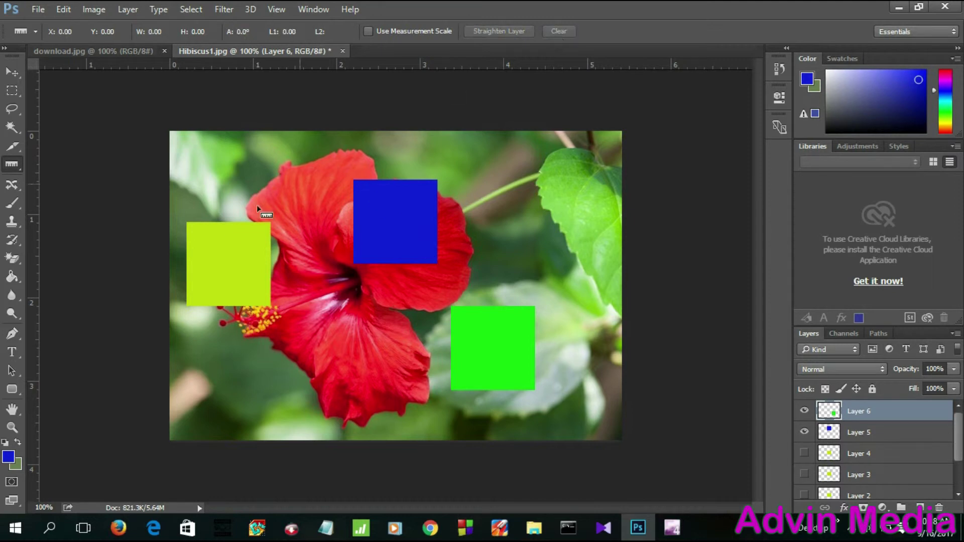
pyautogui.moveTo(187, 306); pyautogui.dragTo(269, 222)
pyautogui.moveTo(270, 222); pyautogui.dragTo(270, 222)
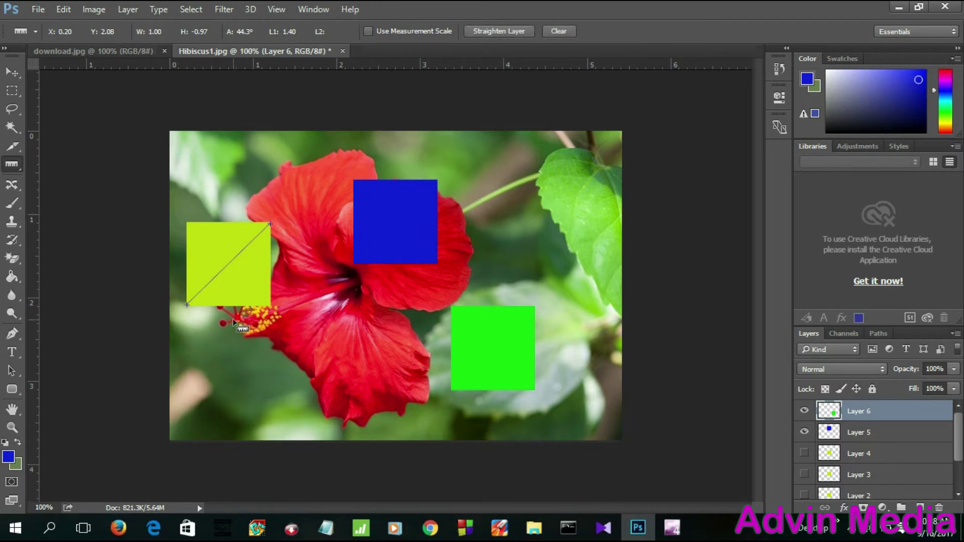
pyautogui.click(510, 30)
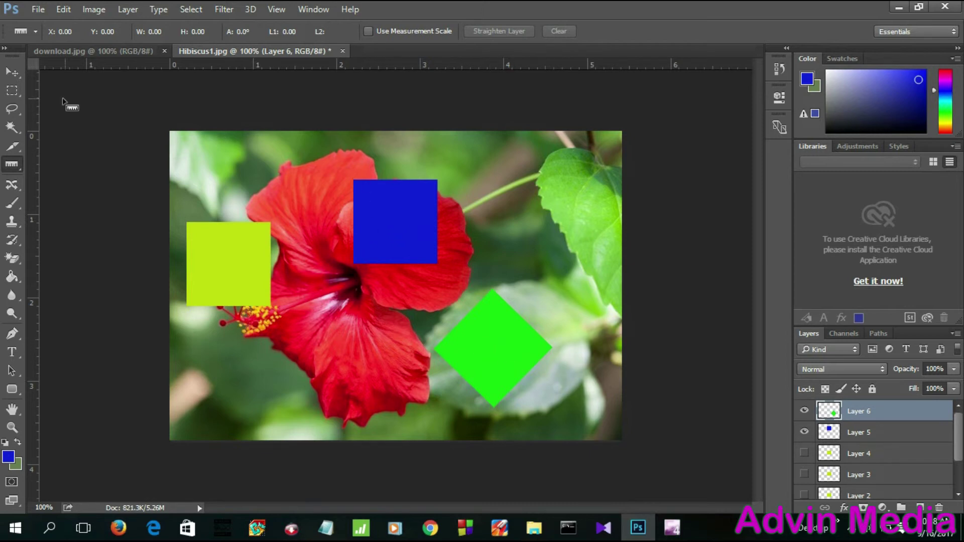
pyautogui.hotkey('ctrl', 'z')
pyautogui.press('v')
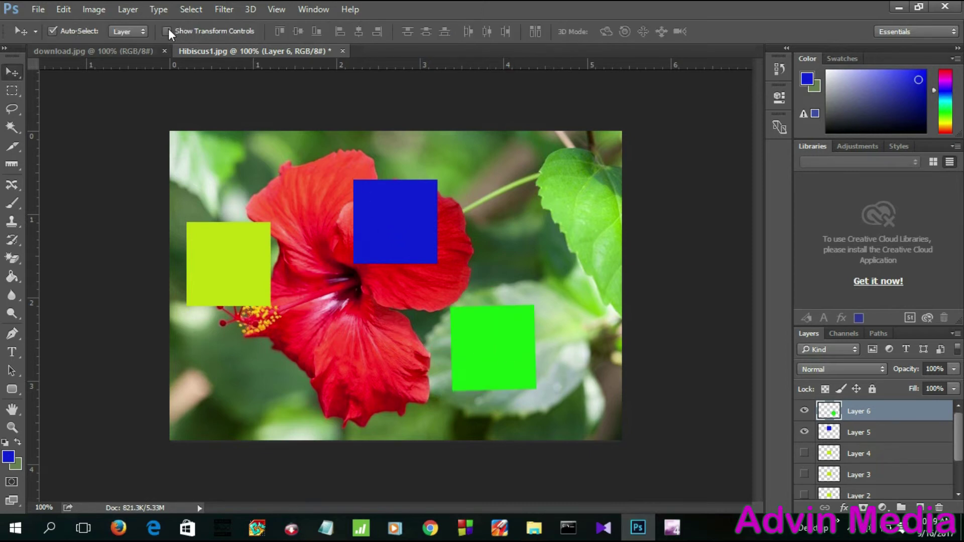
# Select the blue square's layer, measure its diagonal and straighten it into a diamond.
pyautogui.click(166, 30)
pyautogui.click(385, 217)
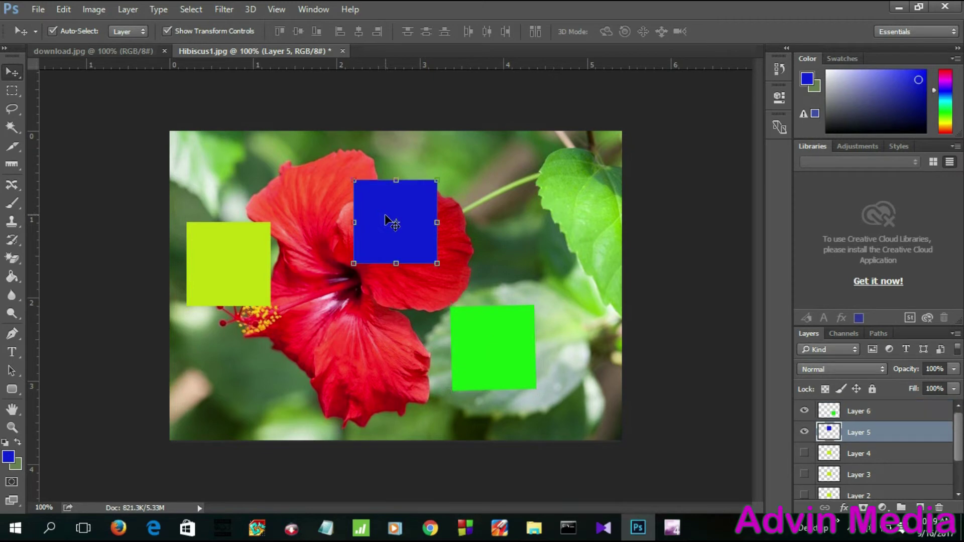
pyautogui.click(11, 165)
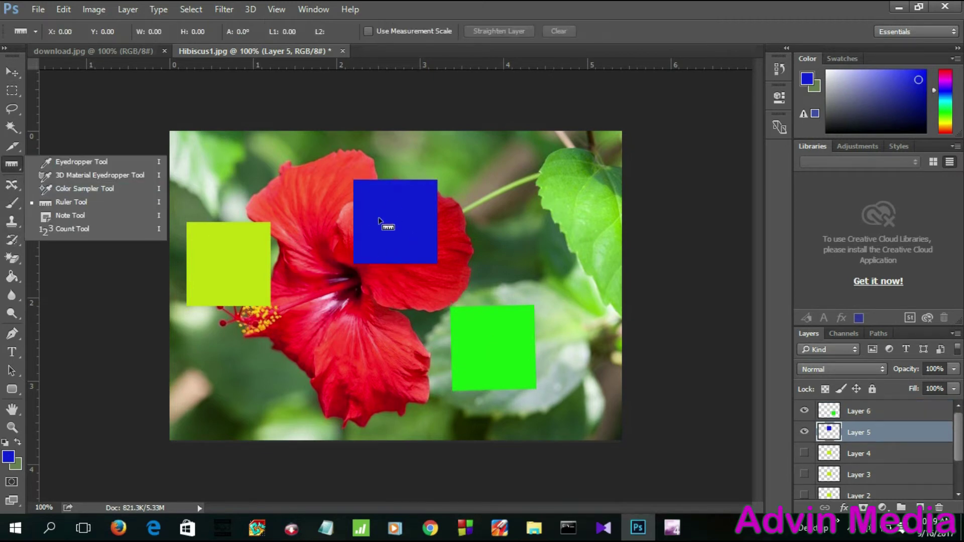
pyautogui.click(13, 73)
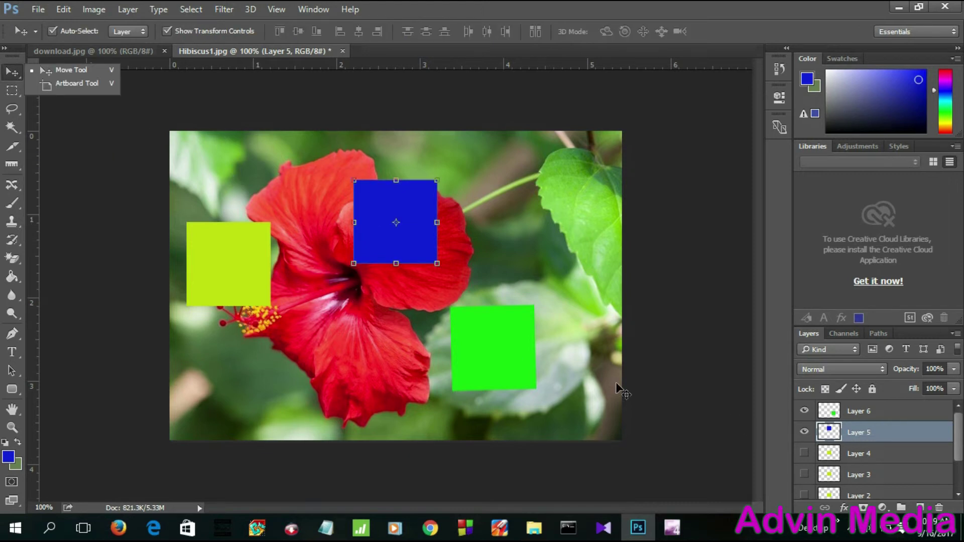
pyautogui.click(9, 167)
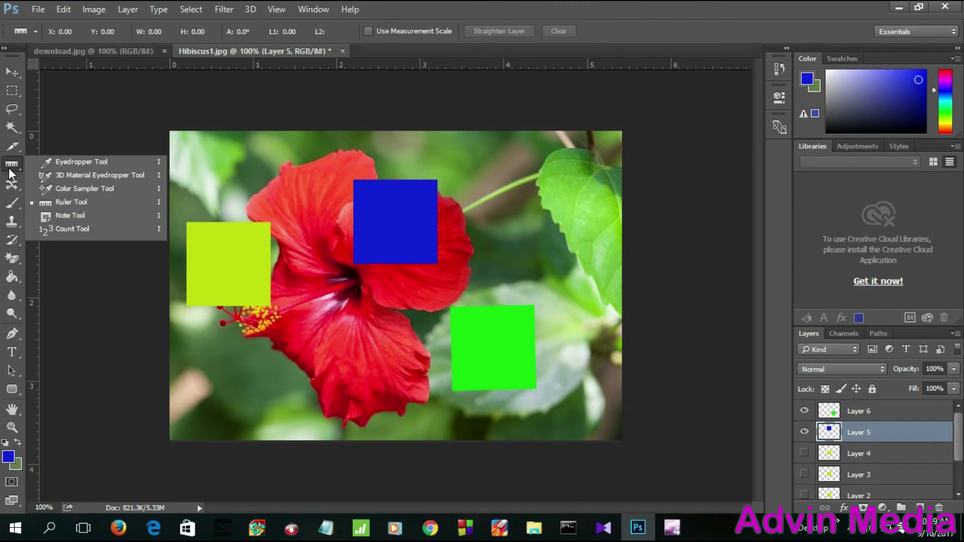
pyautogui.click(133, 202)
pyautogui.moveTo(354, 262); pyautogui.dragTo(435, 182)
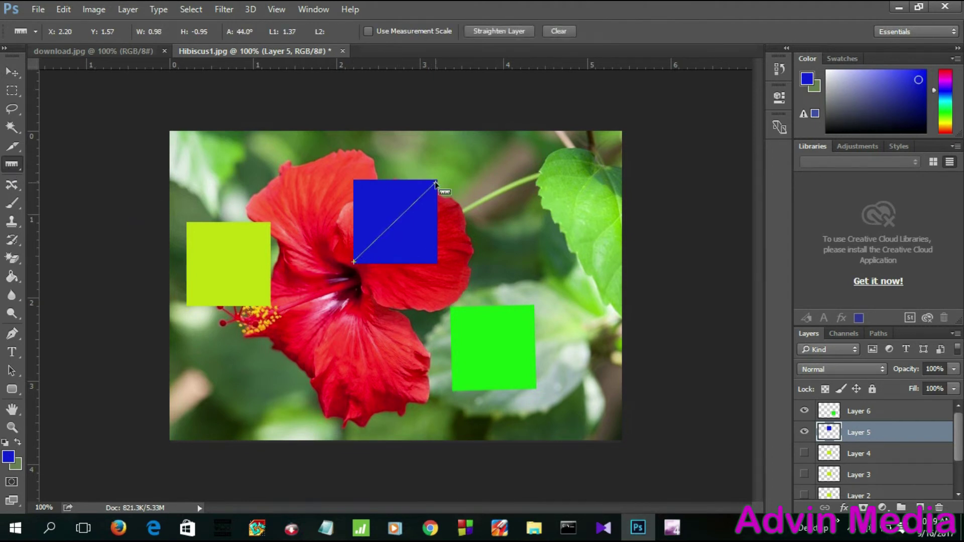
pyautogui.click(518, 30)
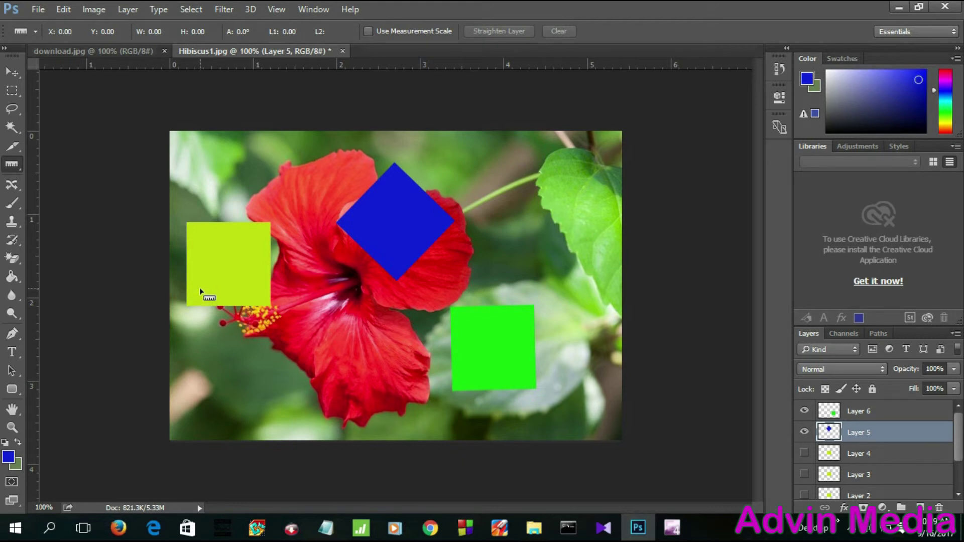
# Make Layer 6 active and straighten the green square along its diagonal into a diamond.
pyautogui.click(864, 412)
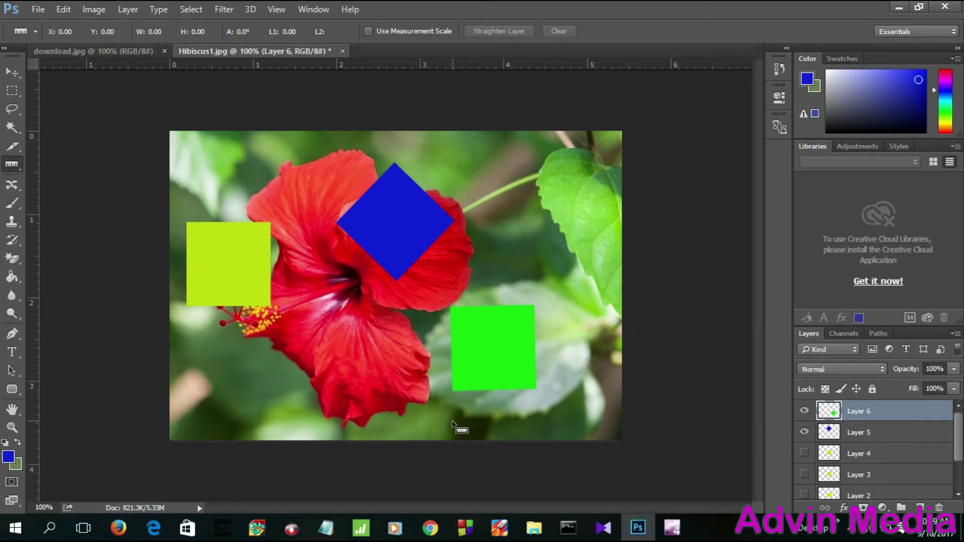
pyautogui.moveTo(452, 390); pyautogui.dragTo(455, 387)
pyautogui.moveTo(532, 305); pyautogui.dragTo(532, 305)
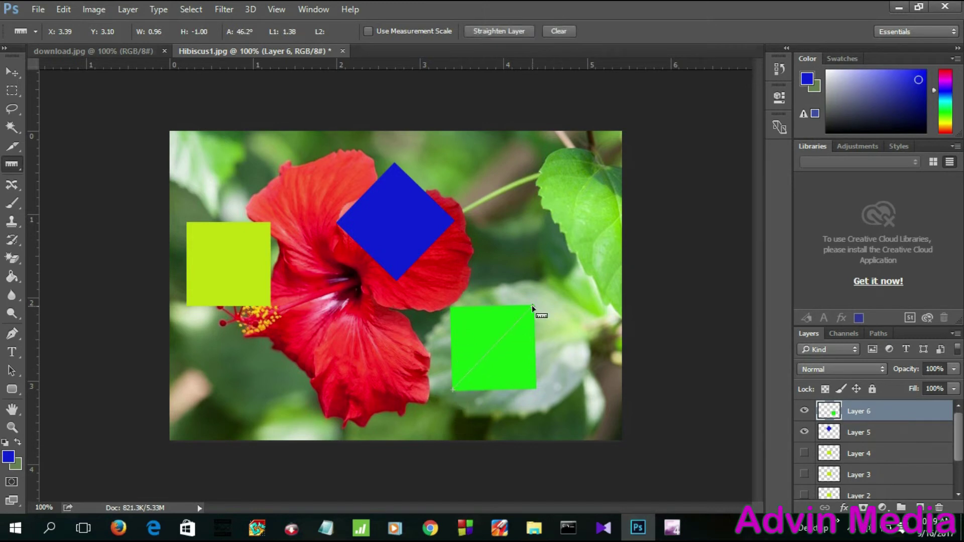
pyautogui.click(500, 29)
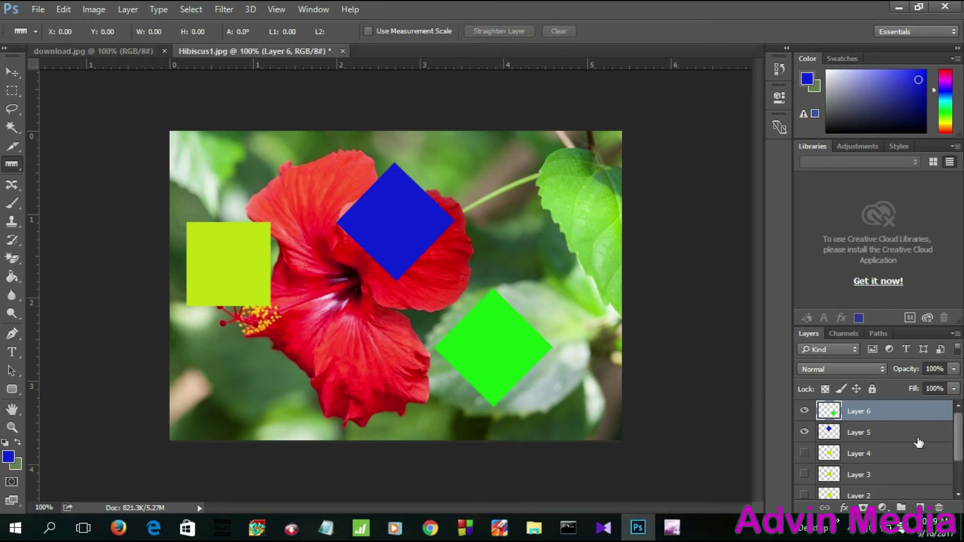
# Make Layer 1 active and straighten the yellow-green square into a diamond.
pyautogui.scroll(-2, 873, 451)
pyautogui.click(848, 471)
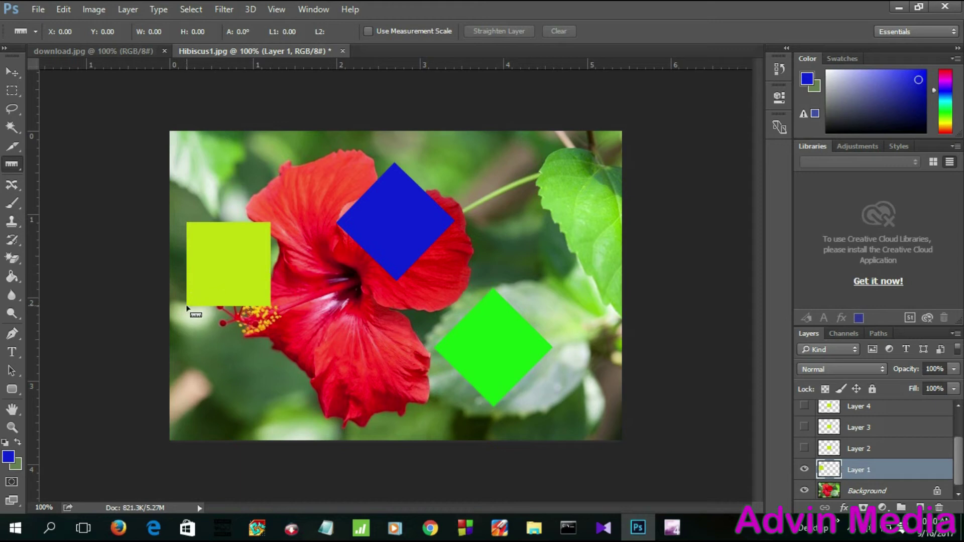
pyautogui.moveTo(186, 306); pyautogui.dragTo(269, 225)
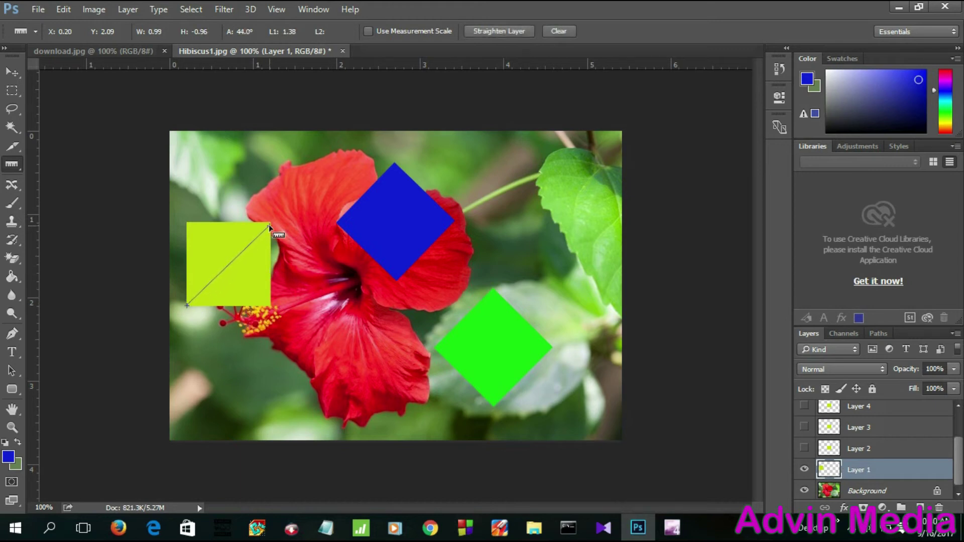
pyautogui.click(502, 31)
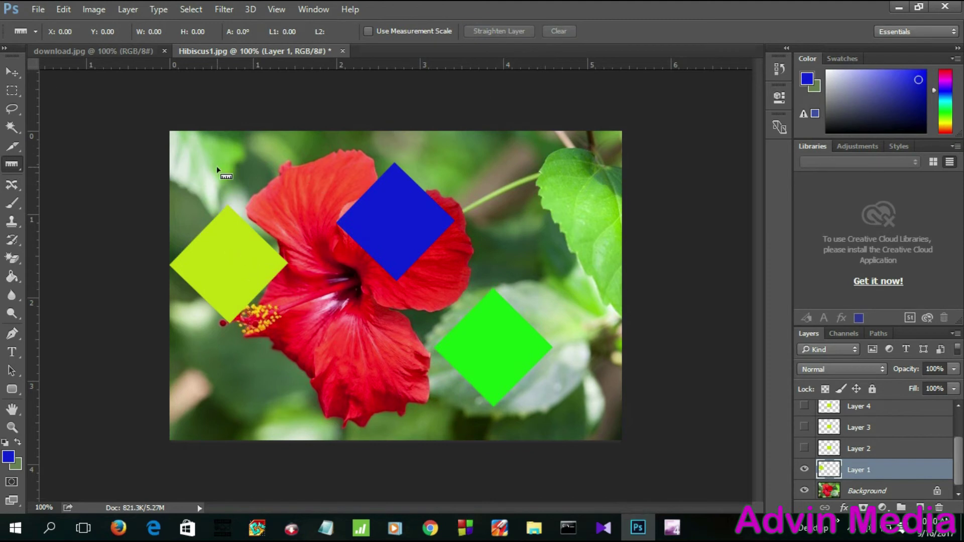
# Move the yellow and green diamonds against the blue diamond, then select the blue diamond's layer.
pyautogui.press('v')
pyautogui.moveTo(230, 254); pyautogui.dragTo(337, 278)
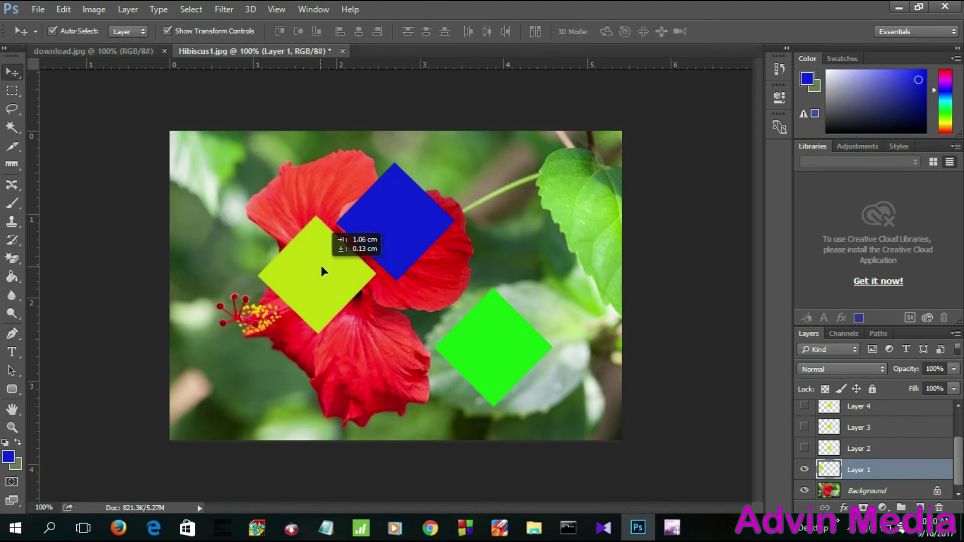
pyautogui.moveTo(493, 342); pyautogui.dragTo(453, 273)
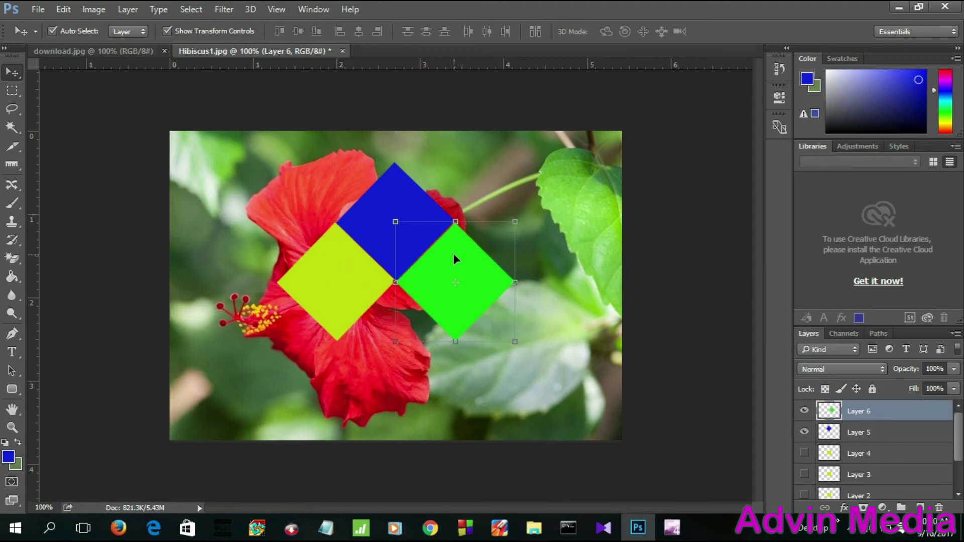
pyautogui.click(376, 194)
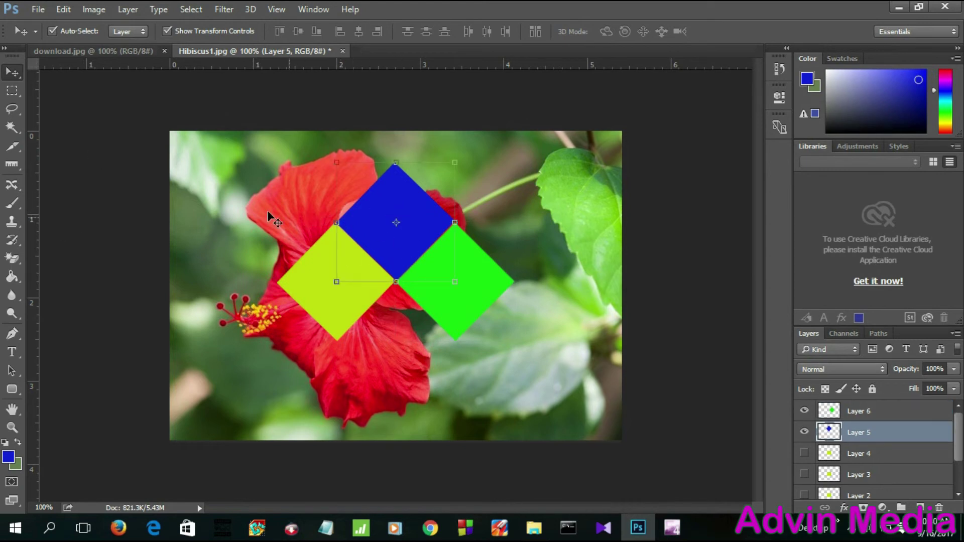
pyautogui.click(12, 163)
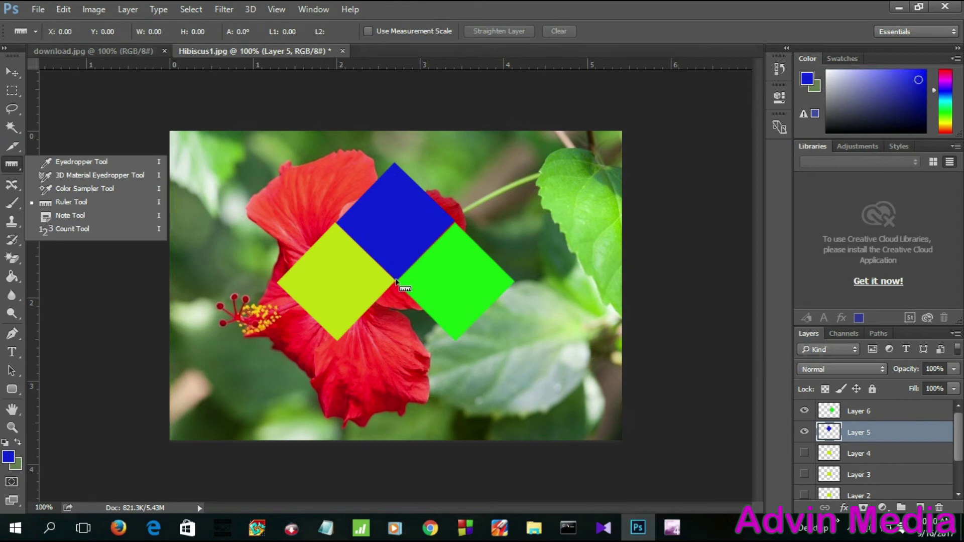
# Straighten Layer 5's blue diamond into a slightly tilted square and raise it above the others.
pyautogui.moveTo(369, 252); pyautogui.dragTo(414, 182)
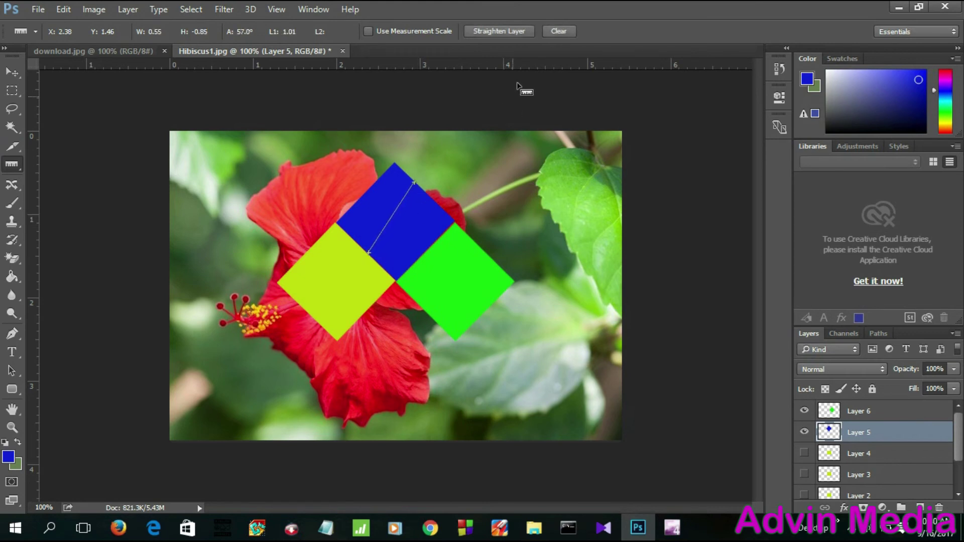
pyautogui.click(510, 30)
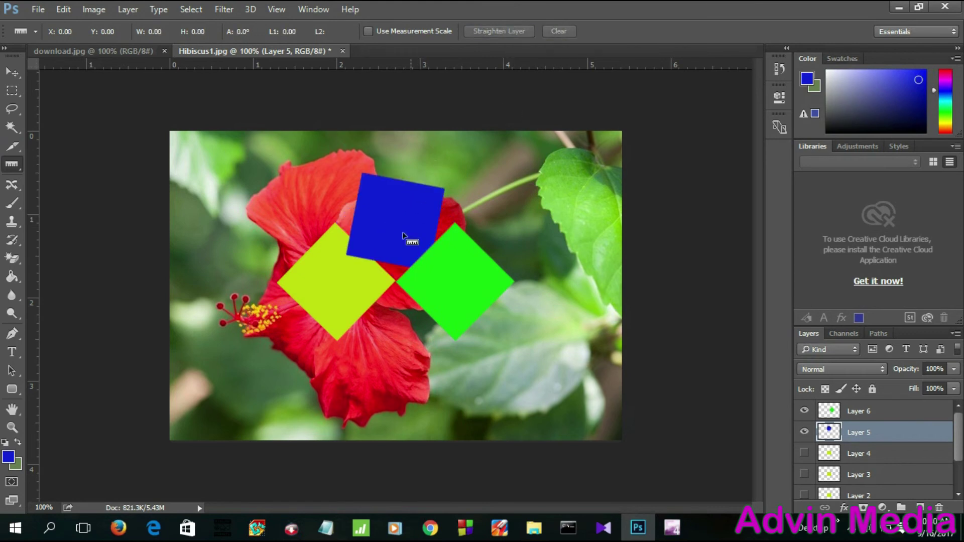
pyautogui.press('v')
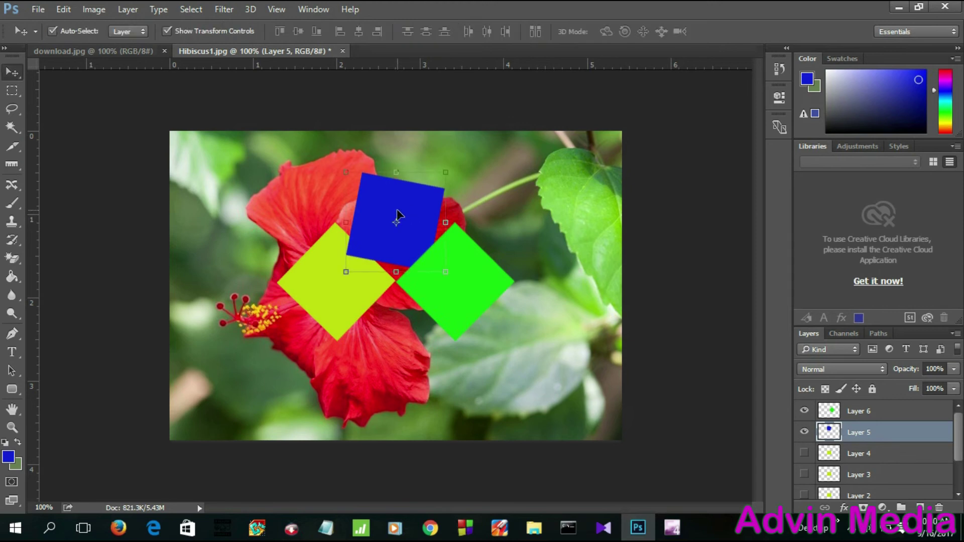
pyautogui.moveTo(384, 215); pyautogui.dragTo(383, 178)
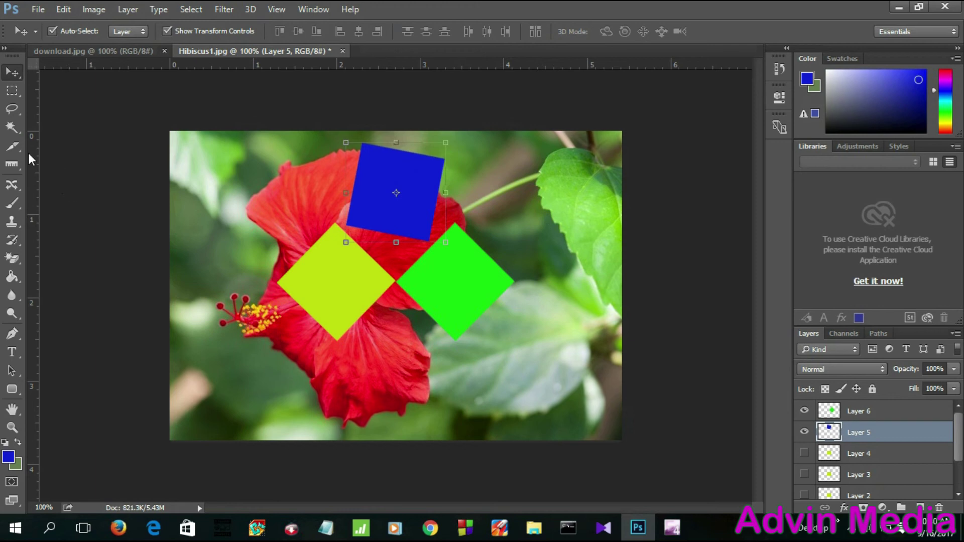
pyautogui.click(9, 168)
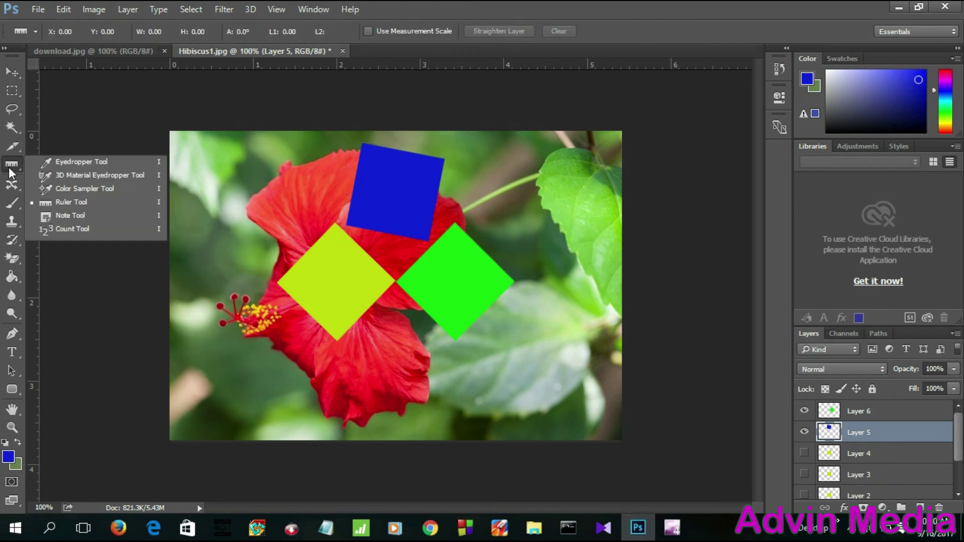
pyautogui.click(67, 202)
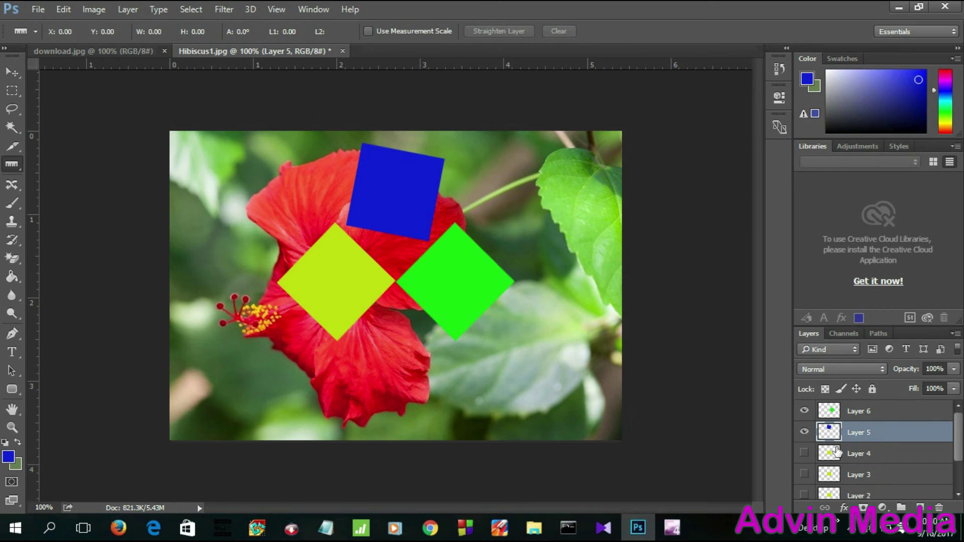
# Hide Layers 6, 5 and 1, then draw and clear a 47° ruler measurement.
pyautogui.click(805, 411)
pyautogui.click(804, 432)
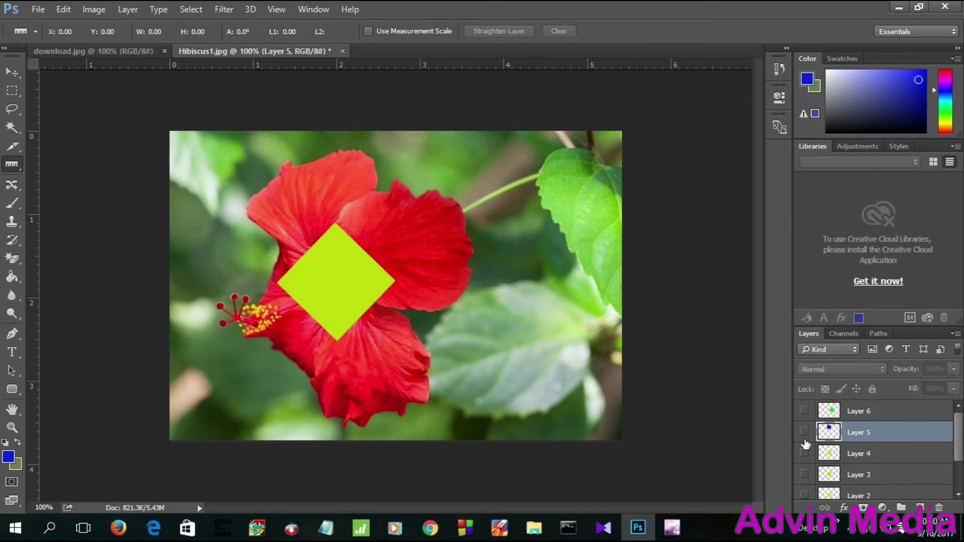
pyautogui.scroll(-2, 958, 438)
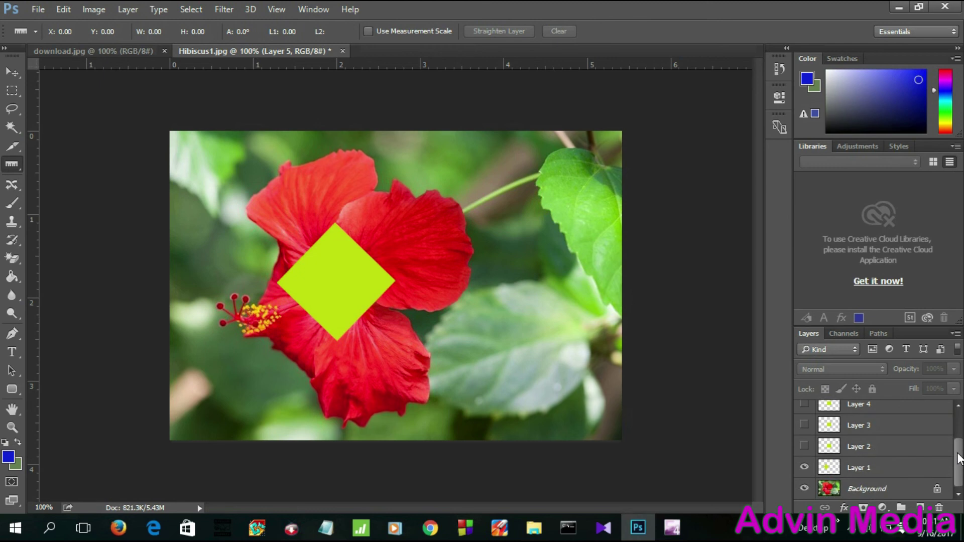
pyautogui.click(804, 467)
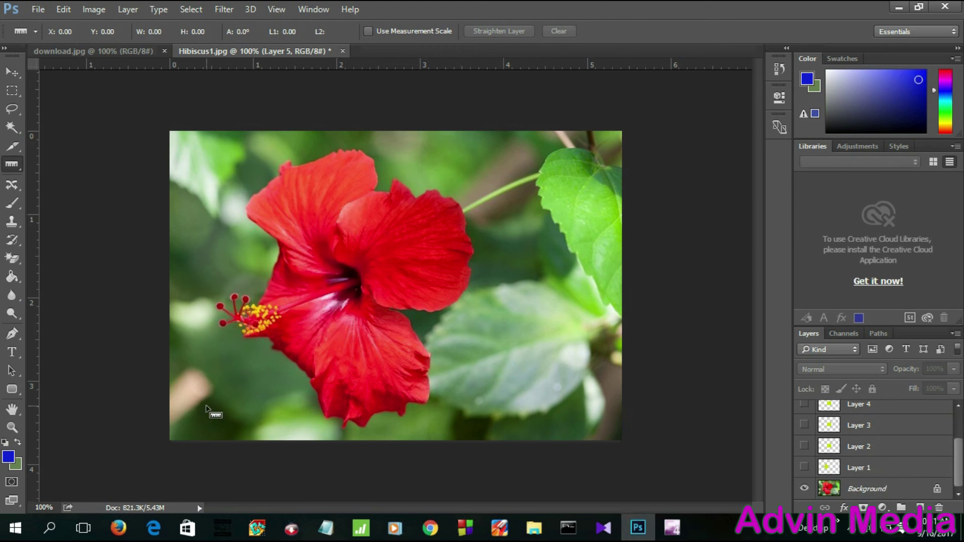
pyautogui.moveTo(206, 405); pyautogui.dragTo(442, 152)
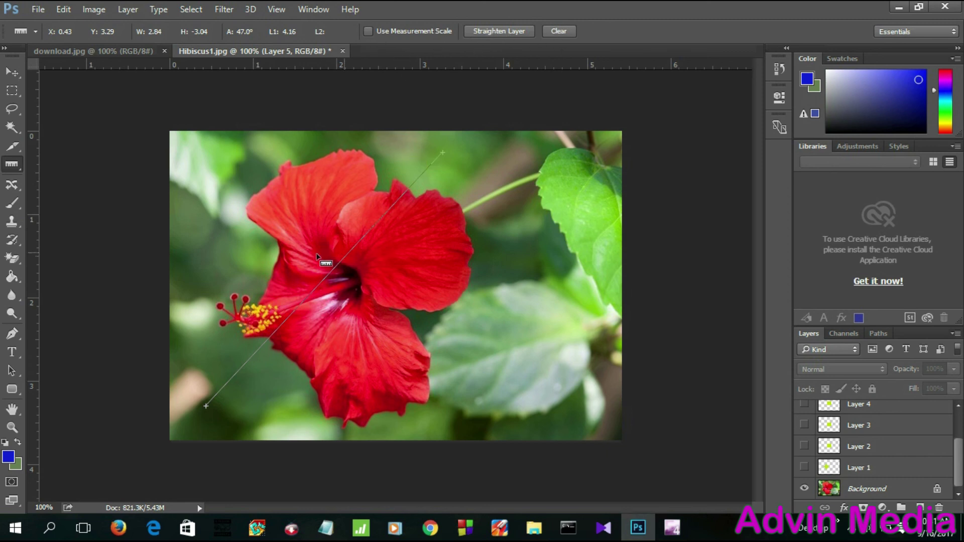
pyautogui.click(556, 31)
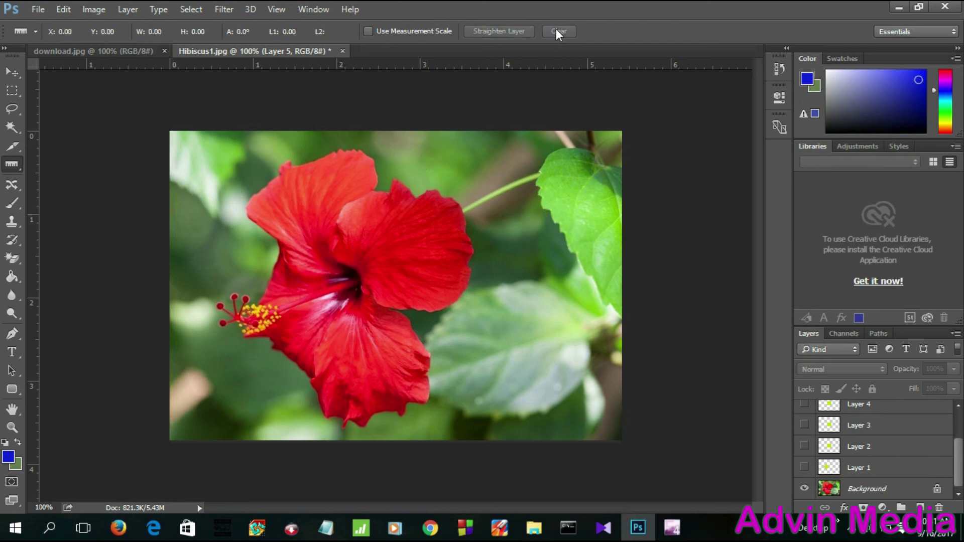